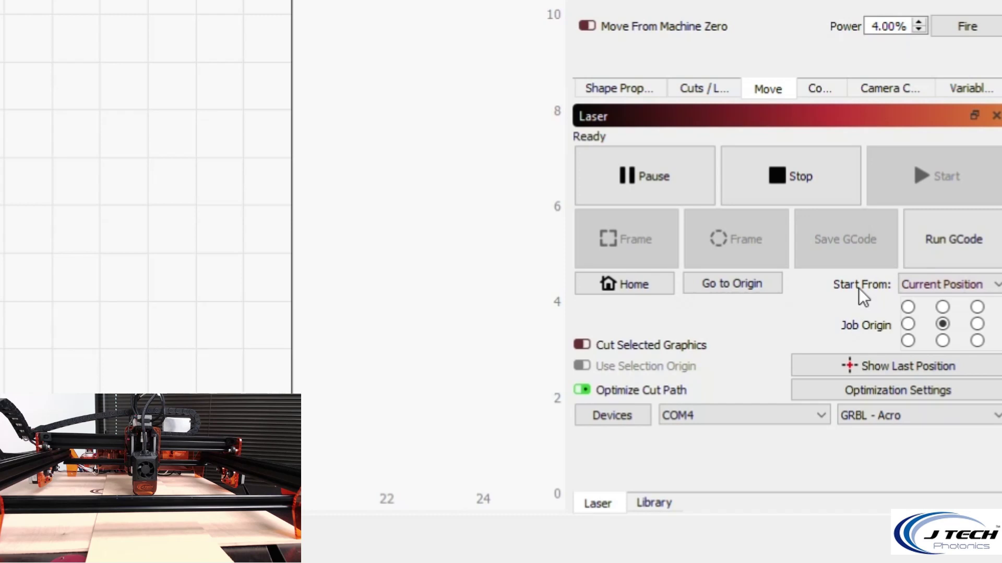
Switch the job's start mode to User Origin and to Absolute Coords, ending back on Current Position.
{"action": "left_click", "coordinate": [996, 285]}
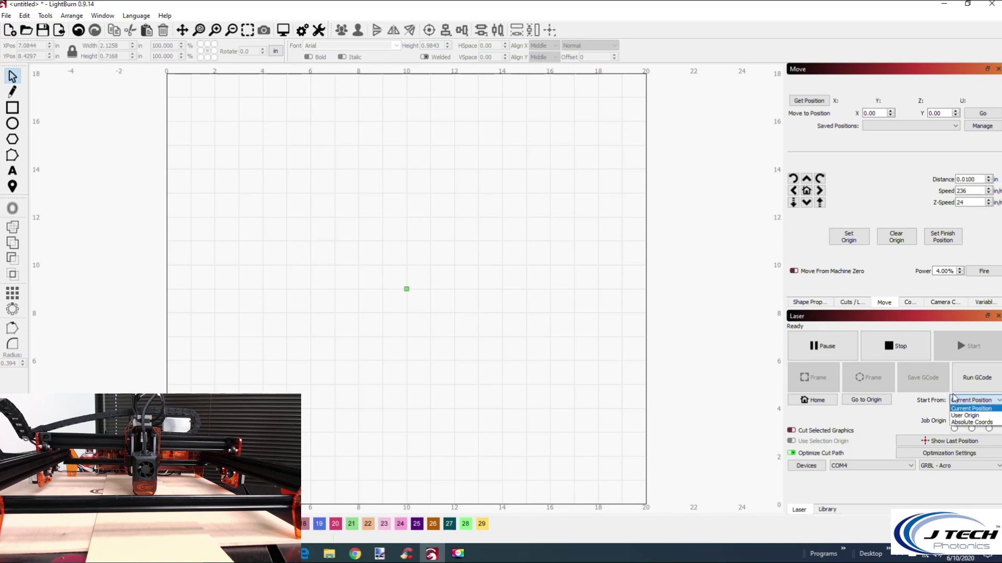
{"action": "left_click", "coordinate": [985, 416]}
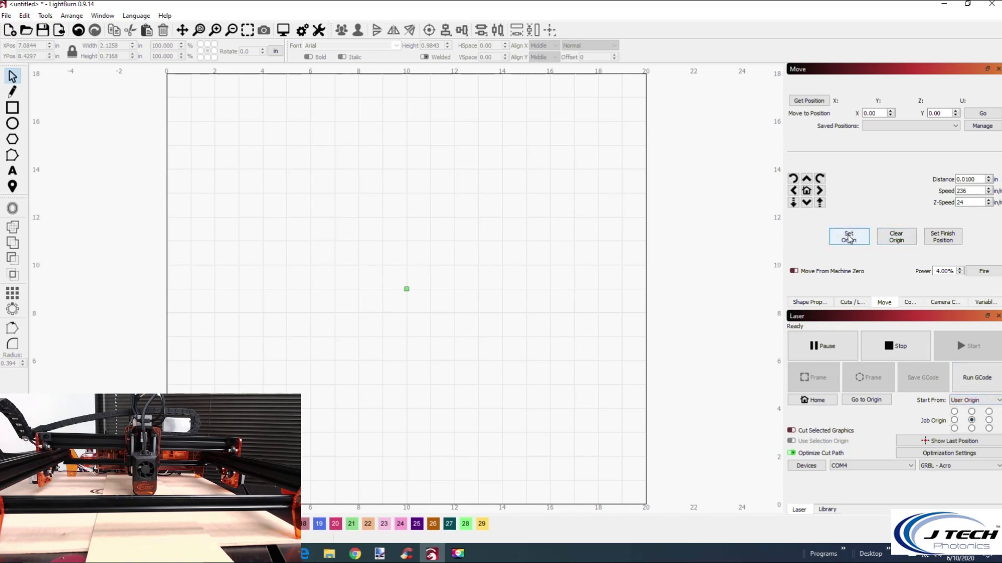
{"action": "left_click", "coordinate": [988, 400]}
{"action": "left_click", "coordinate": [987, 425]}
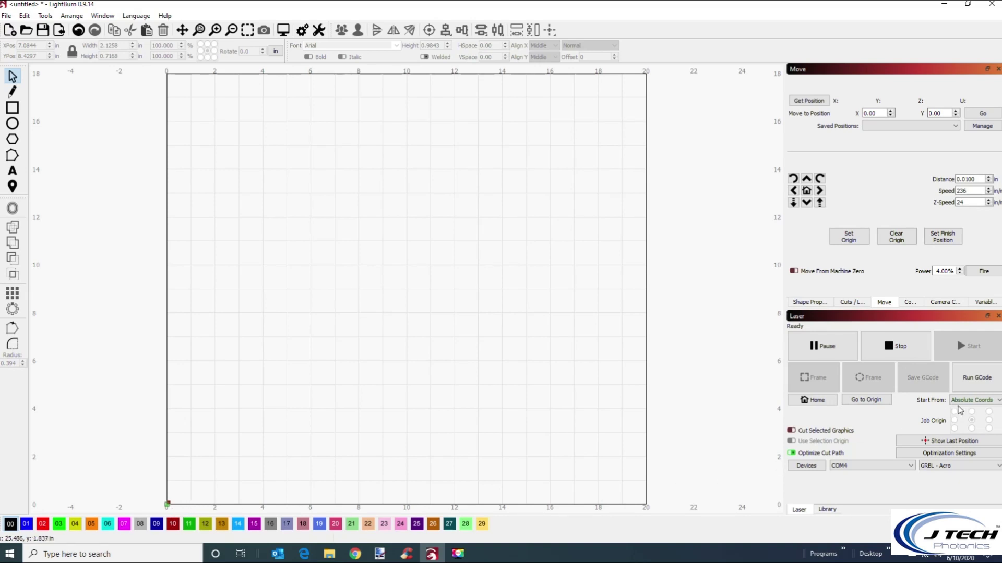
{"action": "left_click", "coordinate": [980, 400]}
{"action": "left_click", "coordinate": [989, 421]}
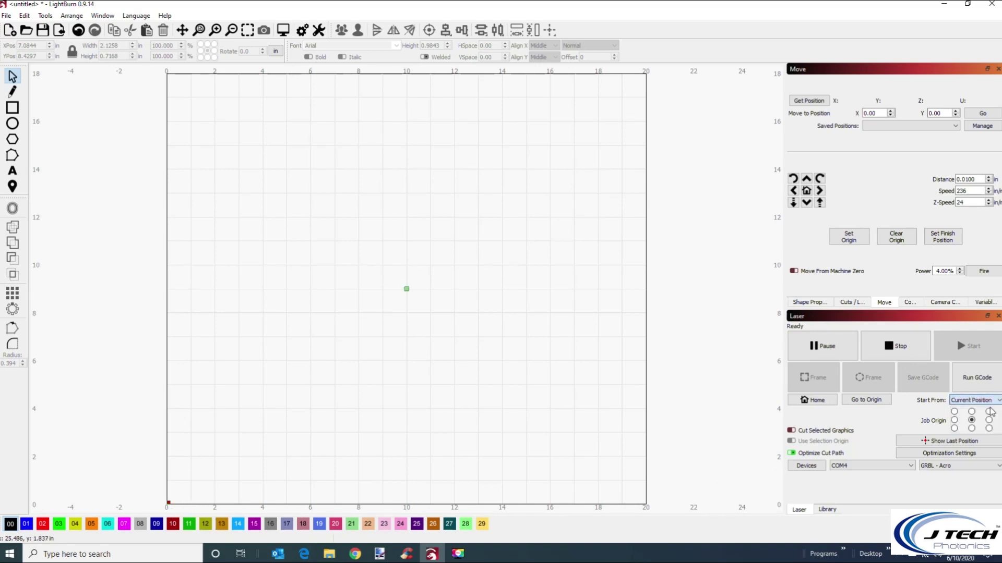
Create the two-line text "Hello World" near the middle of the work area.
{"action": "left_click", "coordinate": [12, 171]}
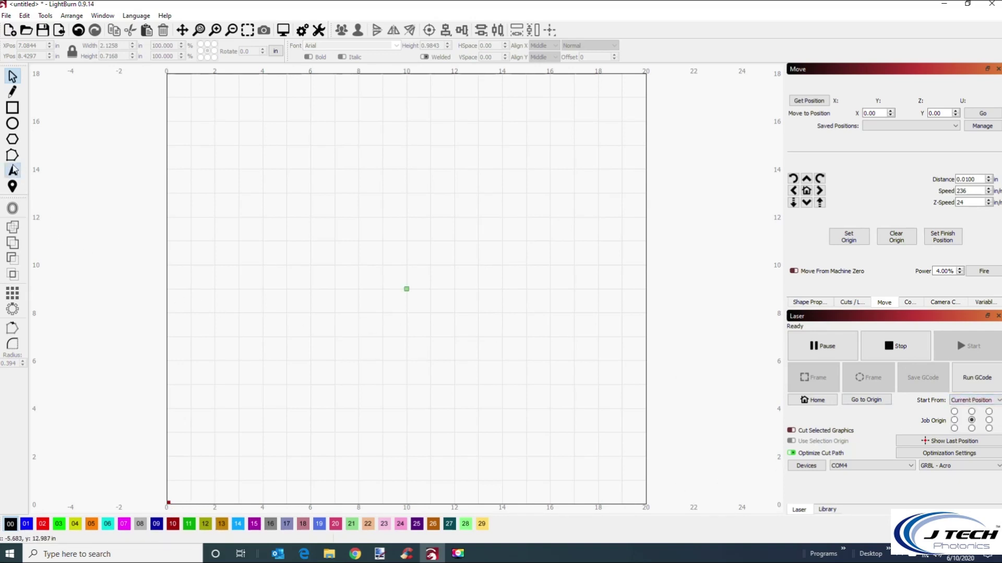
{"action": "left_click", "coordinate": [411, 303]}
{"action": "type", "text": "Hello"}
{"action": "key", "text": "Return"}
{"action": "type", "text": "World"}
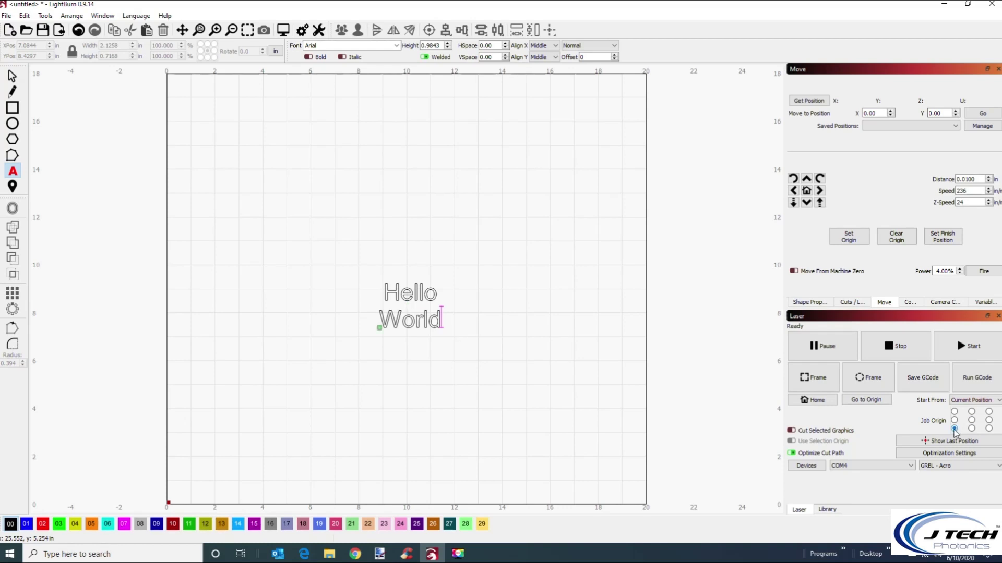
Try the job origin at the three right-side anchors and the upper-left corner, and set it to the lower-left corner.
{"action": "left_click", "coordinate": [989, 412]}
{"action": "left_click", "coordinate": [989, 420]}
{"action": "left_click", "coordinate": [989, 428]}
{"action": "left_click", "coordinate": [954, 411]}
{"action": "left_click", "coordinate": [955, 429]}
{"action": "left_click", "coordinate": [974, 400]}
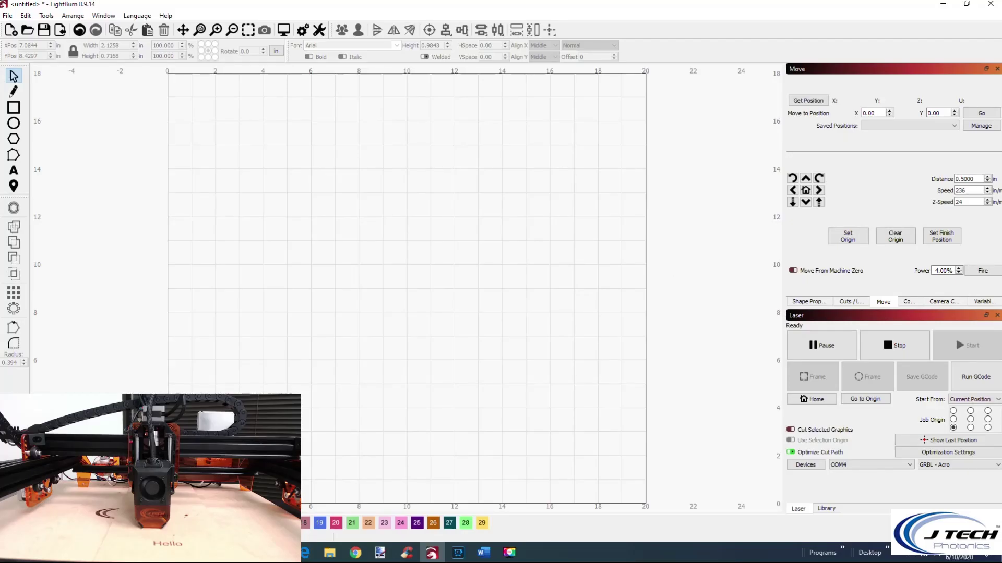
{"action": "left_click", "coordinate": [997, 401]}
{"action": "left_click", "coordinate": [997, 402]}
Create the text "Hello" and move it near the middle of the work area, centred at about X 9.47, Y 8.61 in.
{"action": "left_click", "coordinate": [14, 170]}
{"action": "left_click", "coordinate": [318, 299]}
{"action": "type", "text": "Hello"}
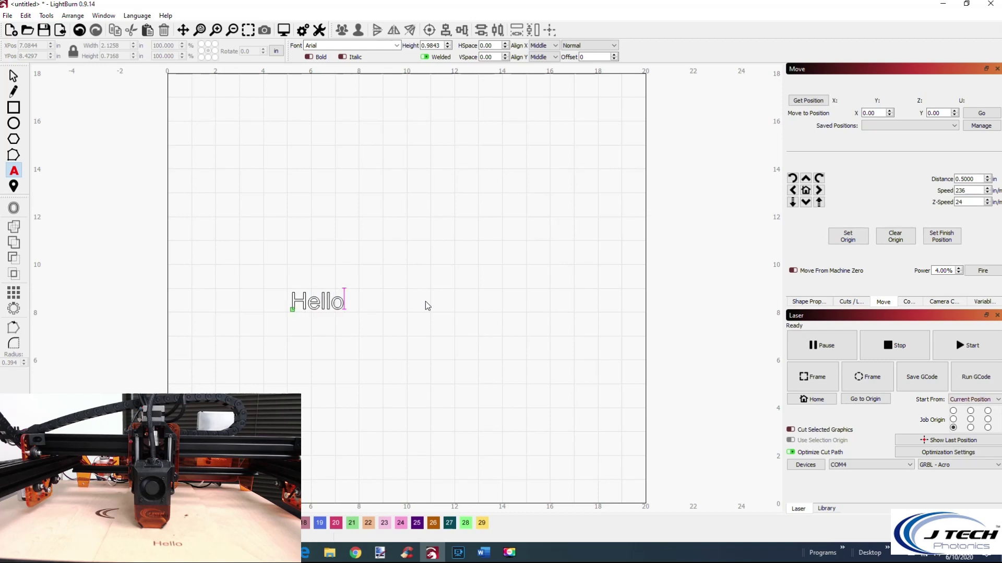
{"action": "left_click", "coordinate": [14, 75]}
{"action": "left_click_drag", "start_coordinate": [284, 283], "coordinate": [373, 351]}
{"action": "left_click_drag", "start_coordinate": [319, 305], "coordinate": [395, 302]}
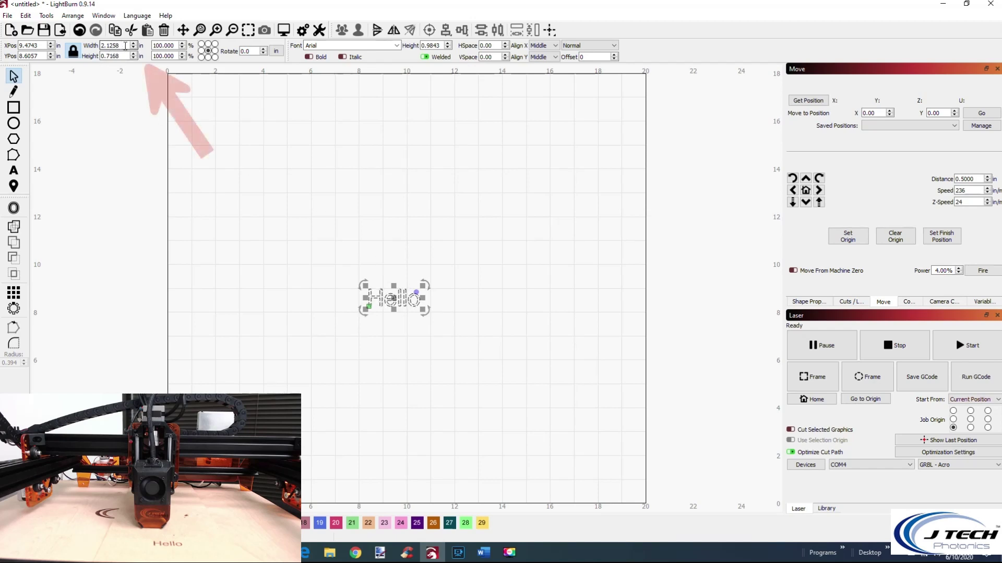
Set the width of the "Hello" text to 1.5 in with the proportions locked, and deselect it.
{"action": "left_click_drag", "start_coordinate": [126, 46], "coordinate": [93, 50]}
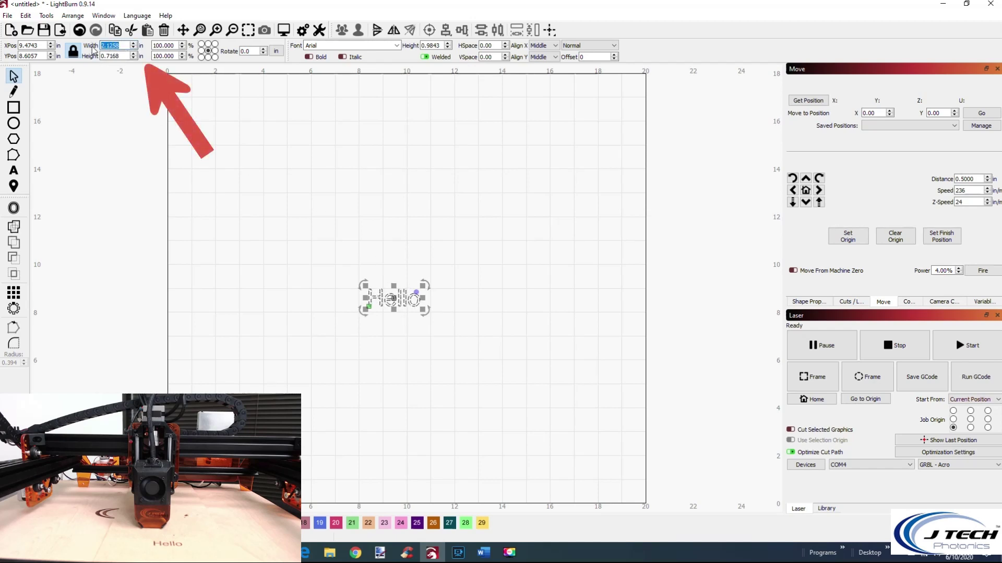
{"action": "type", "text": "1."}
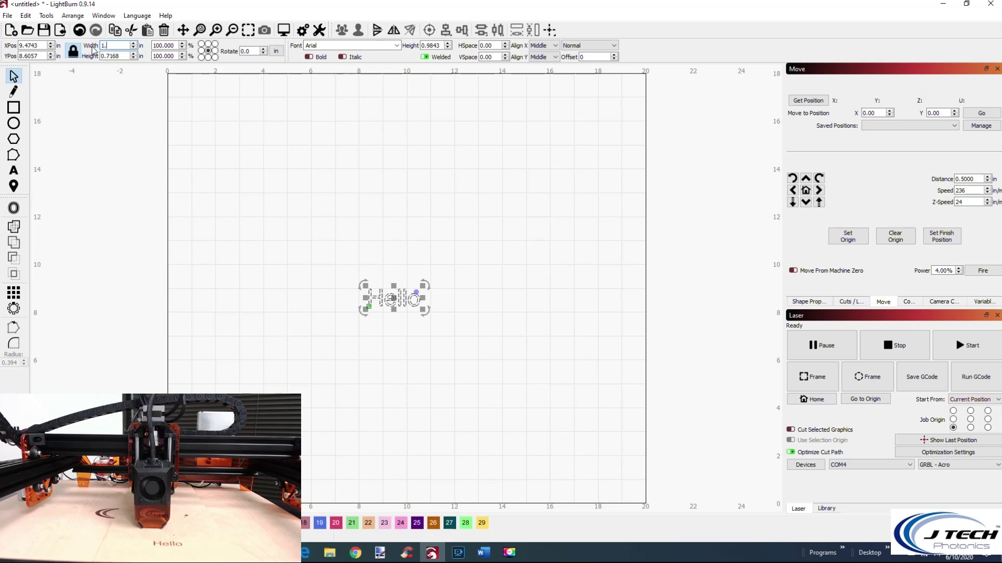
{"action": "type", "text": "5"}
{"action": "key", "text": "Return"}
{"action": "left_click", "coordinate": [447, 241]}
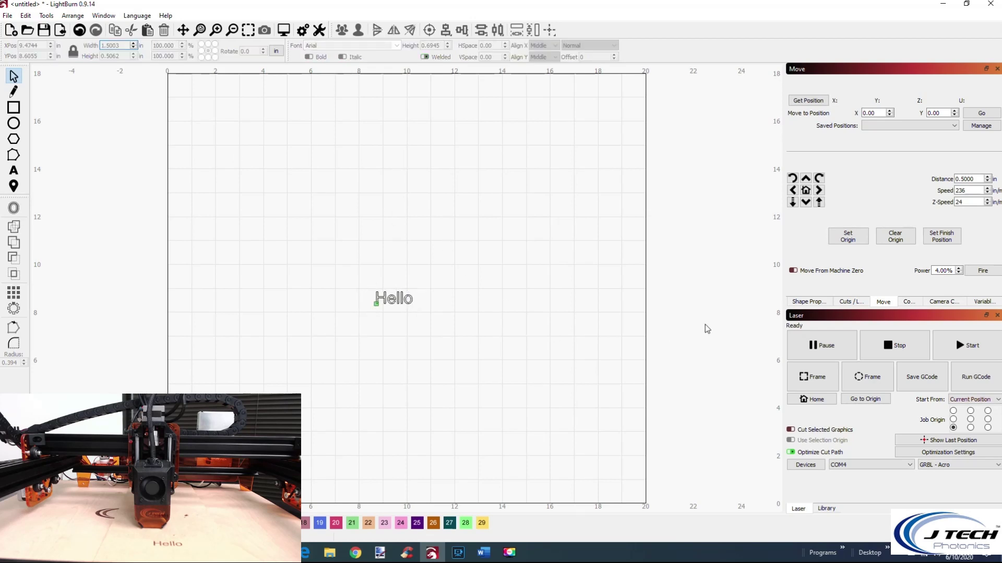
Set the black layer's cut settings to speed 80 in/min, maximum power 80% and 1 pass.
{"action": "left_click", "coordinate": [849, 303]}
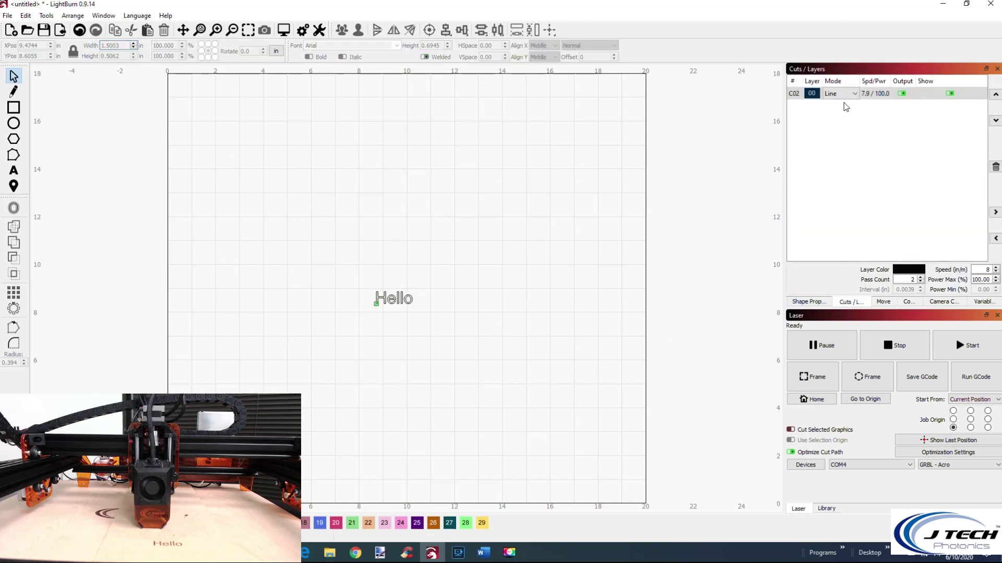
{"action": "double_click", "coordinate": [871, 96]}
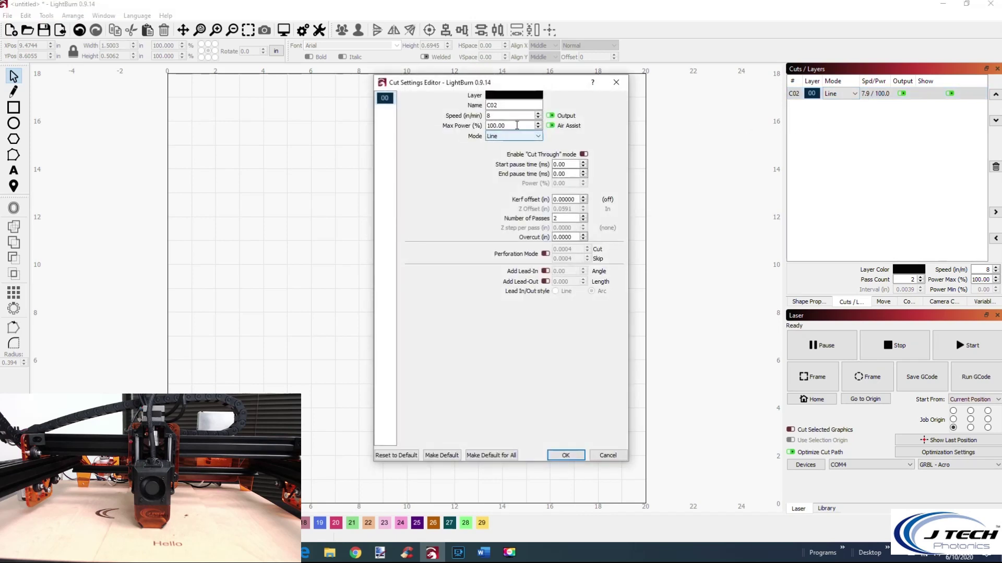
{"action": "left_click", "coordinate": [496, 115]}
{"action": "type", "text": "0"}
{"action": "key", "text": "Tab"}
{"action": "type", "text": "80"}
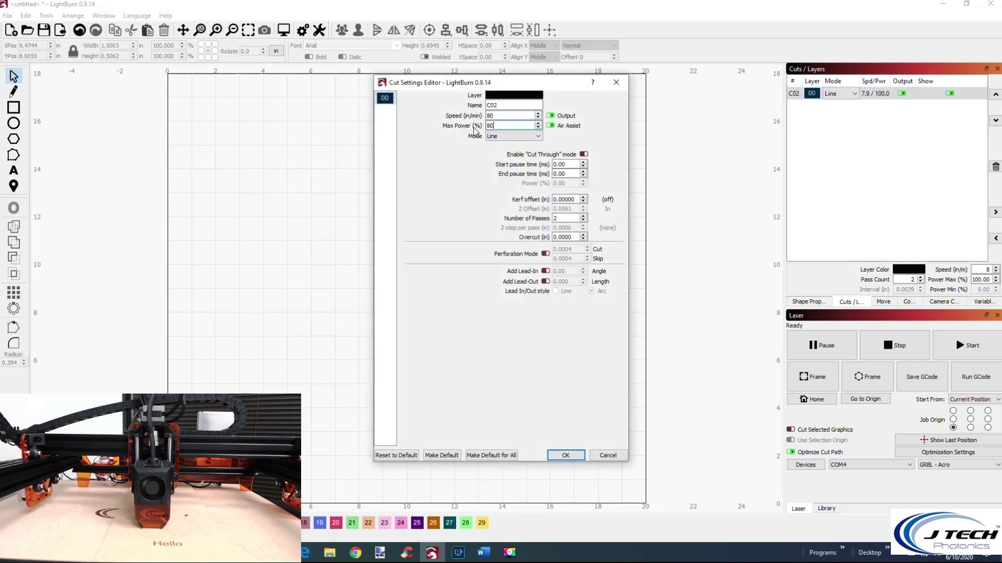
{"action": "left_click", "coordinate": [554, 218]}
{"action": "key", "text": "BackSpace"}
{"action": "type", "text": "1"}
{"action": "left_click", "coordinate": [566, 456]}
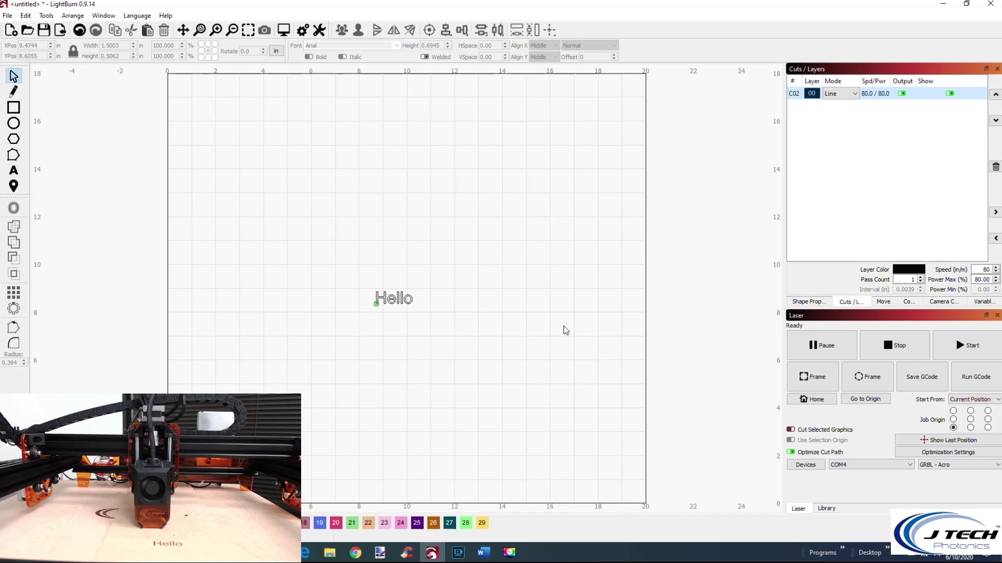
Jog the laser head in 0.5 in steps along X and Y to position it over the workpiece.
{"action": "scroll", "coordinate": [413, 291], "scroll_direction": "up", "scroll_amount": 5}
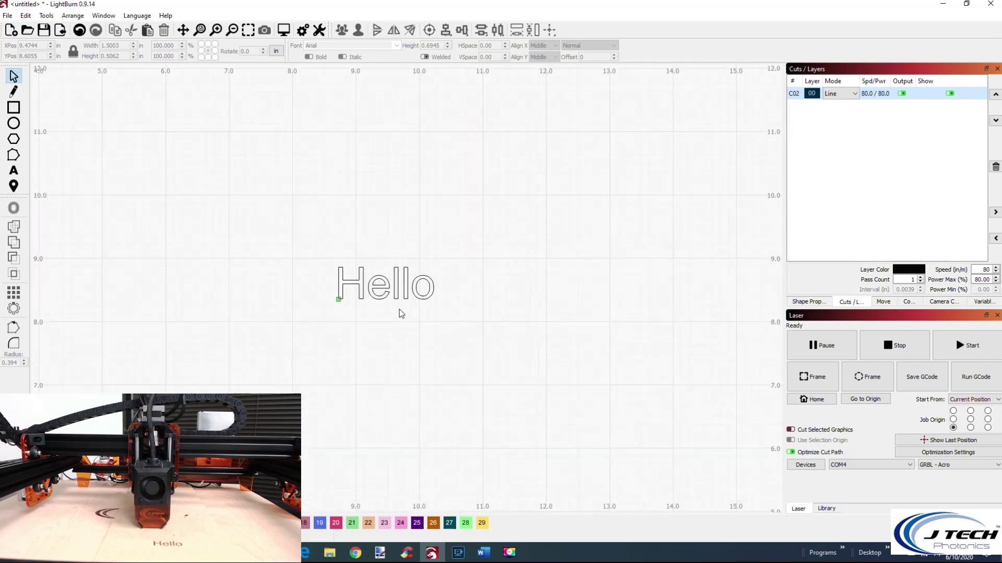
{"action": "scroll", "coordinate": [394, 308], "scroll_direction": "up", "scroll_amount": 1}
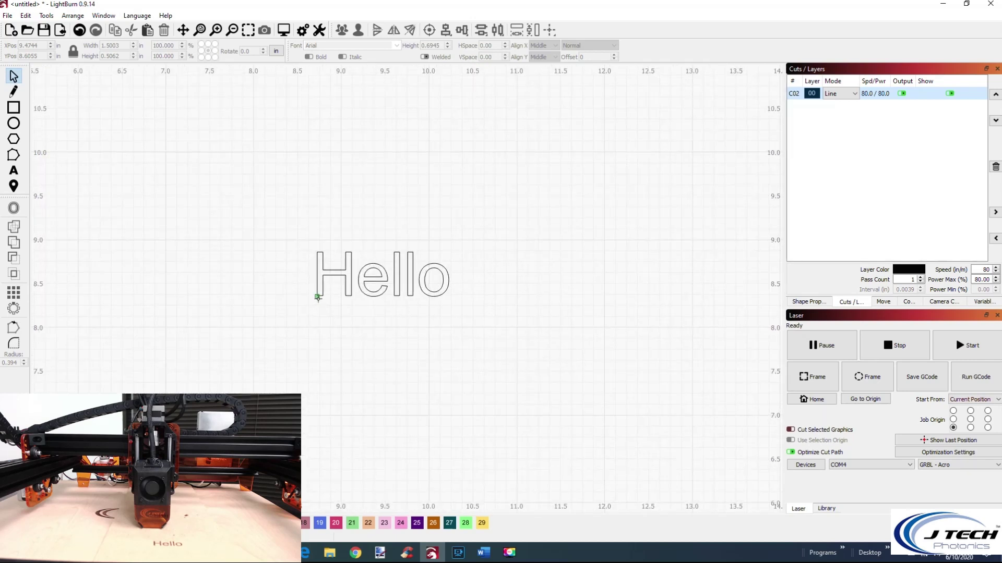
{"action": "left_click", "coordinate": [886, 302]}
{"action": "left_click", "coordinate": [819, 191]}
{"action": "left_click", "coordinate": [806, 203]}
{"action": "left_click", "coordinate": [793, 191]}
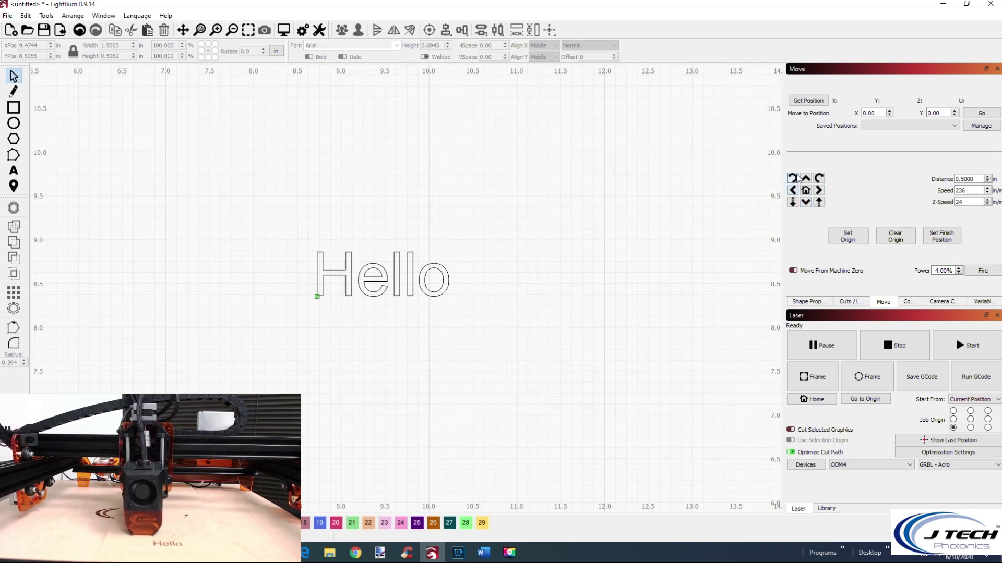
{"action": "left_click", "coordinate": [806, 179]}
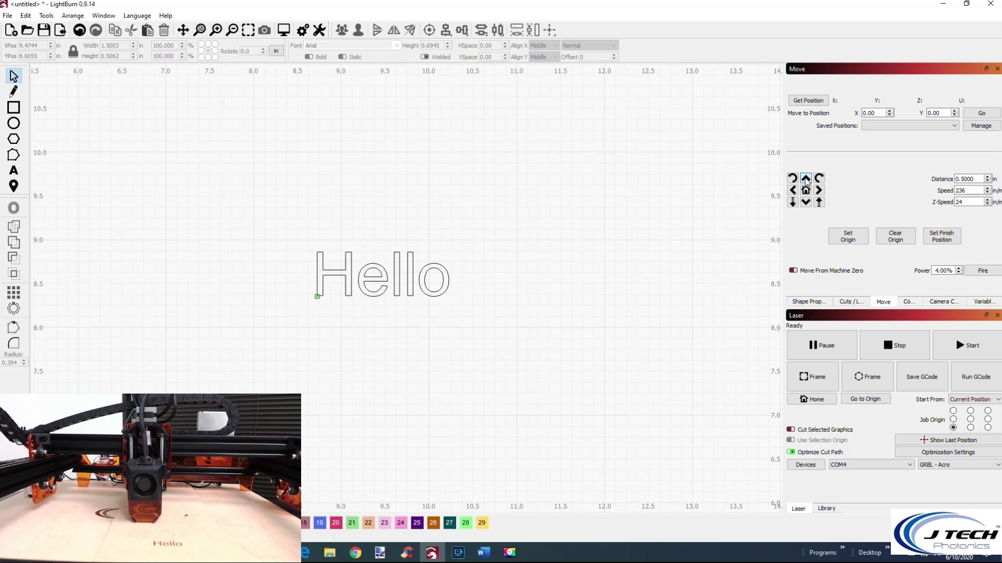
{"action": "left_click", "coordinate": [806, 202]}
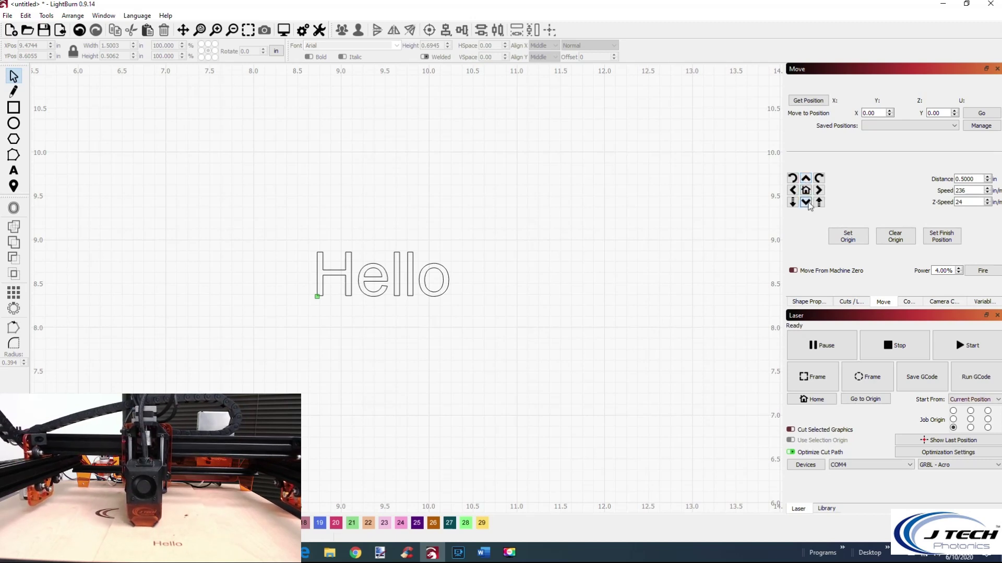
{"action": "left_click", "coordinate": [819, 191]}
{"action": "left_click", "coordinate": [806, 190]}
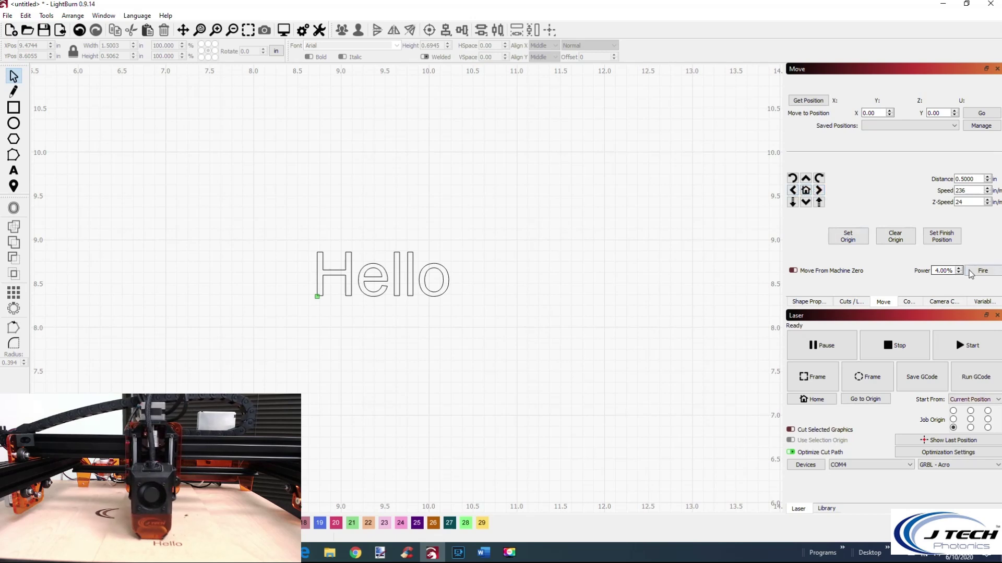
Trace the job boundary with the laser head and start the job, accepting the possible out-of-bounds cut.
{"action": "left_click", "coordinate": [972, 274]}
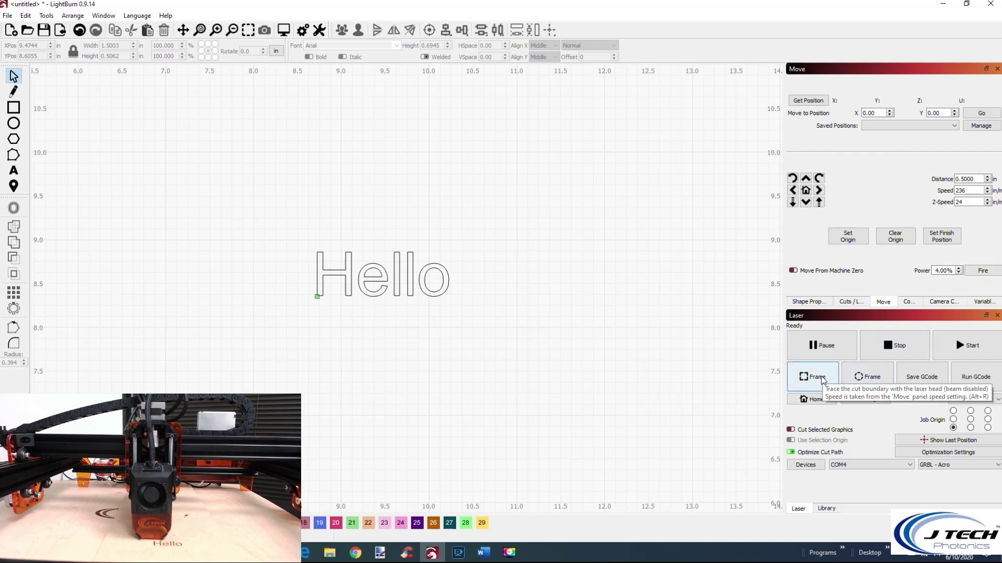
{"action": "left_click", "coordinate": [823, 381]}
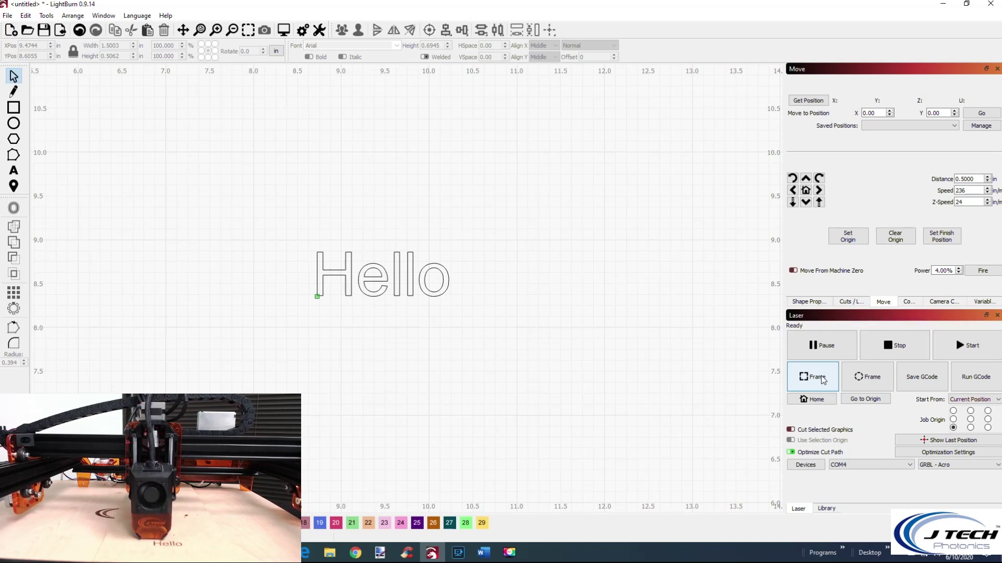
{"action": "left_click", "coordinate": [970, 353]}
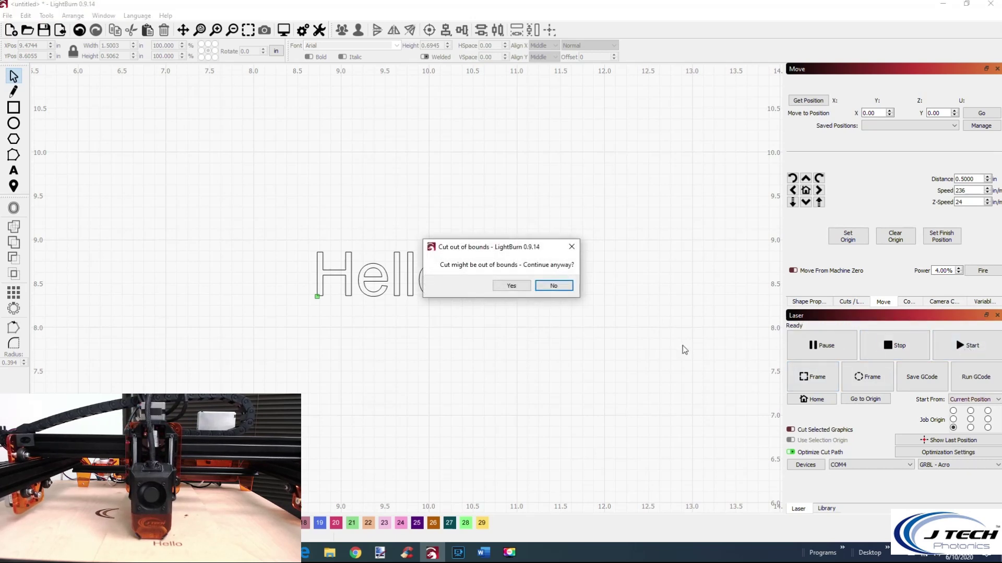
{"action": "left_click", "coordinate": [516, 290]}
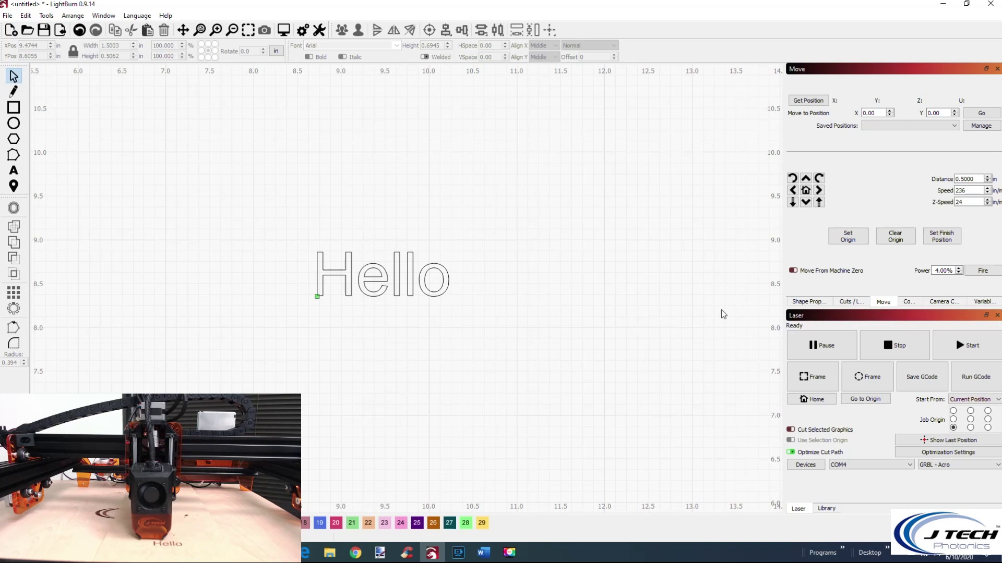
Jog the laser head back and right in 0.5 in steps, and try the upper-right job origin before restoring lower-left.
{"action": "left_click", "coordinate": [806, 179]}
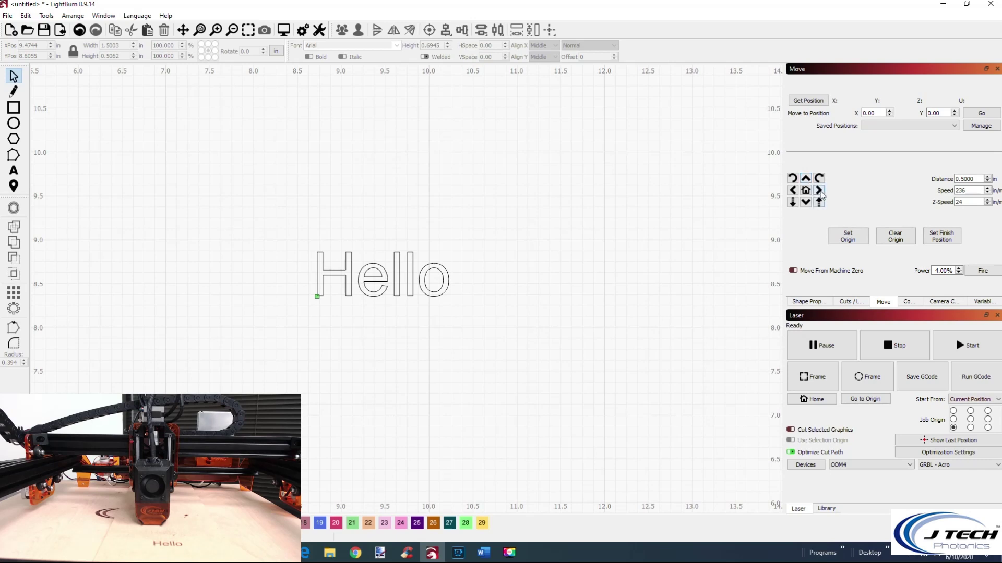
{"action": "left_click", "coordinate": [819, 191]}
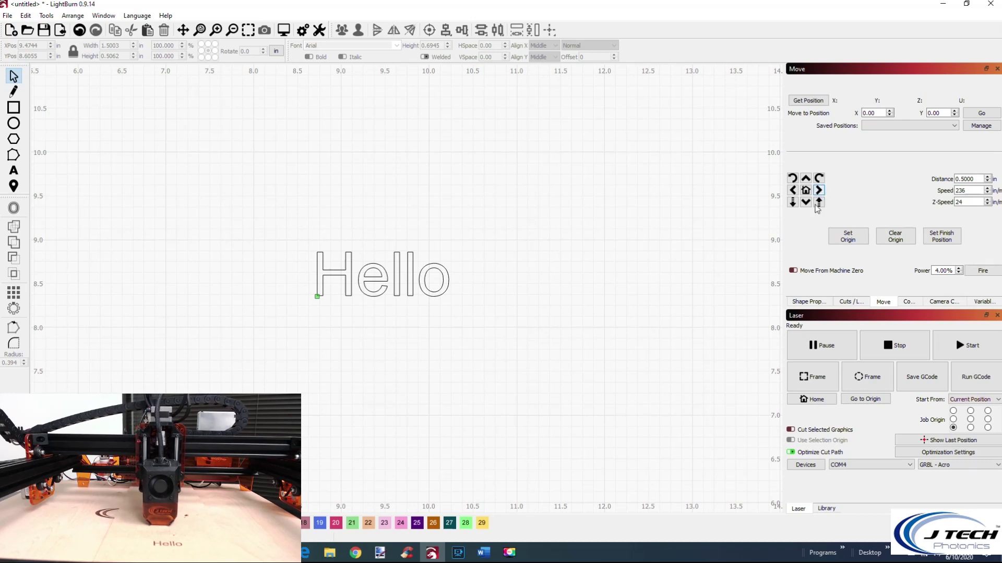
{"action": "left_click", "coordinate": [988, 411]}
{"action": "left_click", "coordinate": [953, 427]}
Draw a rectangle about 8.56 in wide and 7.63 in high around the "Hello" text.
{"action": "scroll", "coordinate": [531, 394], "scroll_direction": "down", "scroll_amount": 6}
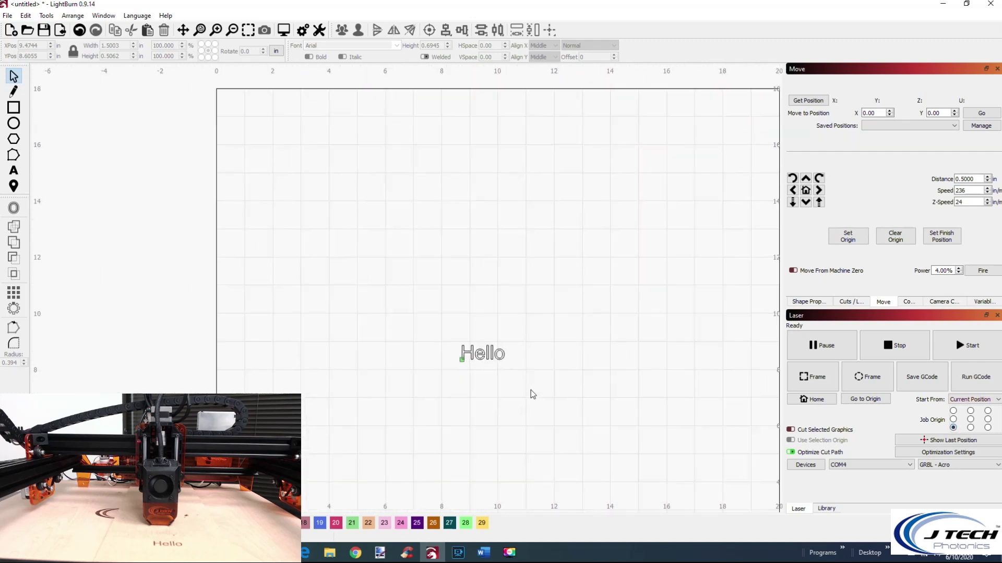
{"action": "scroll", "coordinate": [681, 452], "scroll_direction": "up", "scroll_amount": 1}
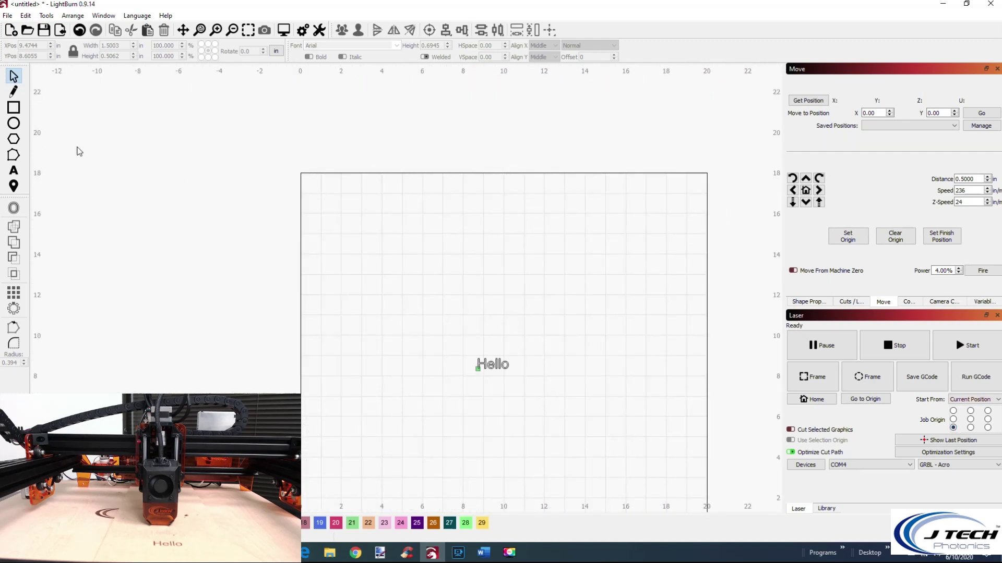
{"action": "left_click", "coordinate": [13, 108]}
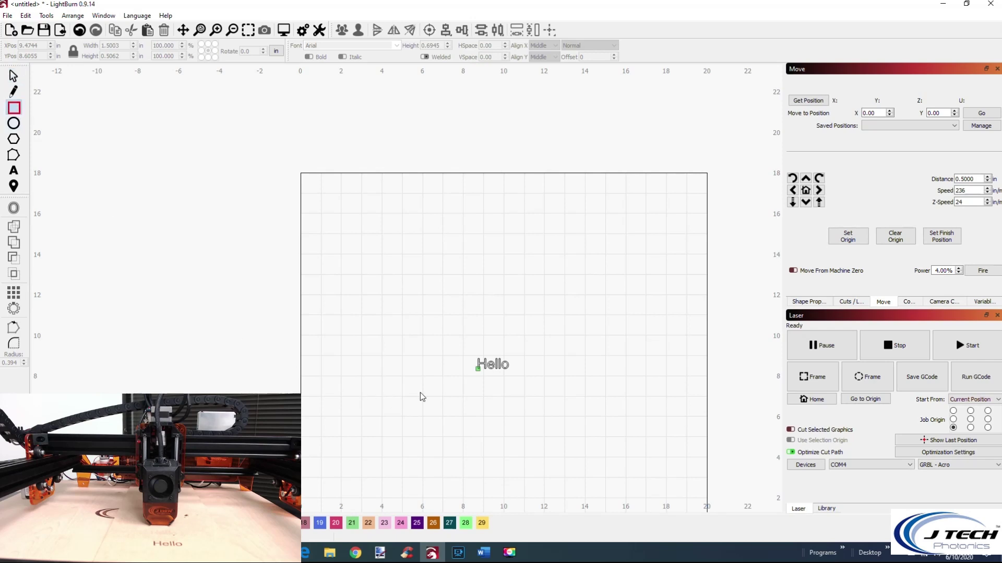
{"action": "left_click", "coordinate": [846, 303]}
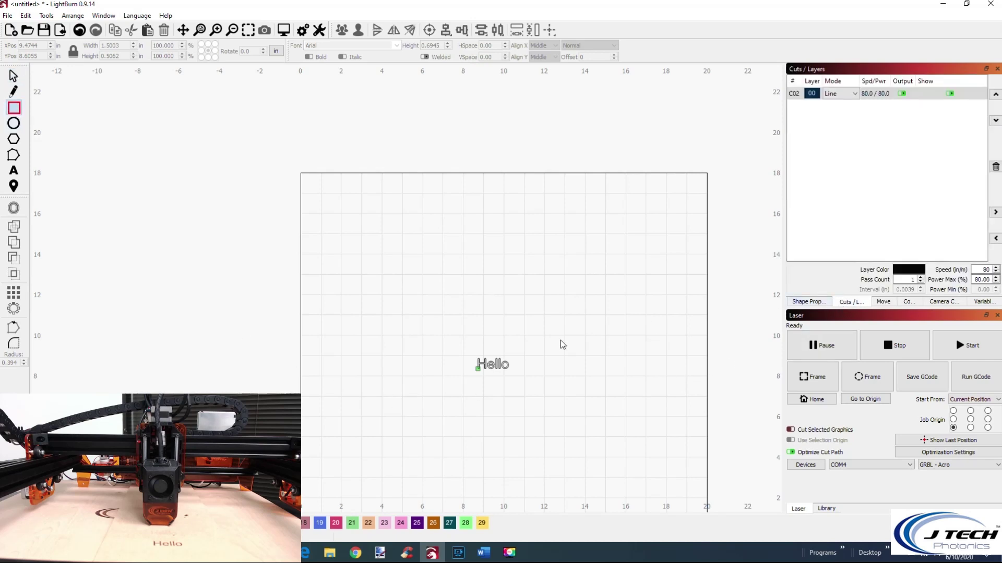
{"action": "left_click_drag", "start_coordinate": [413, 294], "coordinate": [585, 448]}
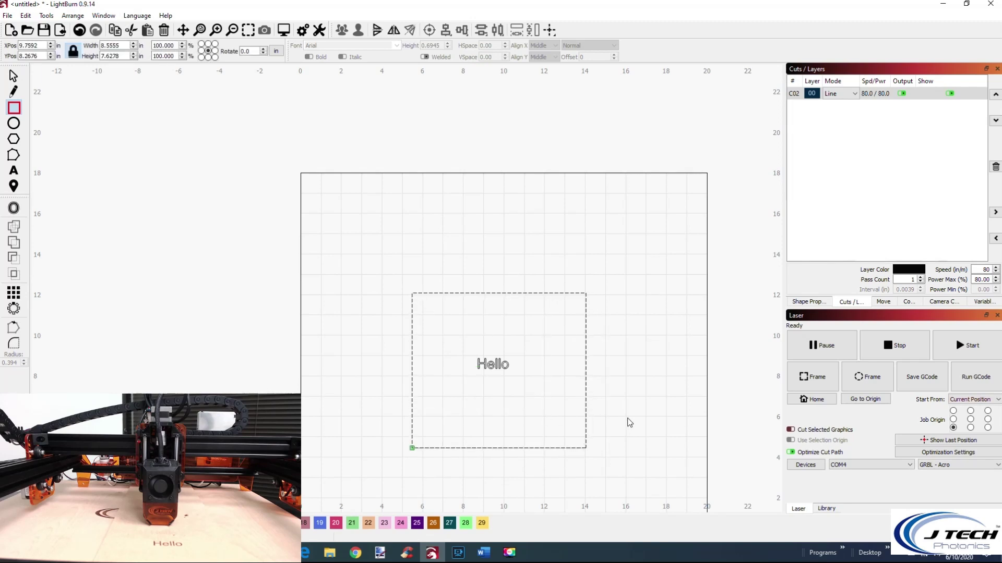
Resize the rectangle around the "Hello" text to 10 in wide and 10 in high.
{"action": "left_click", "coordinate": [13, 76]}
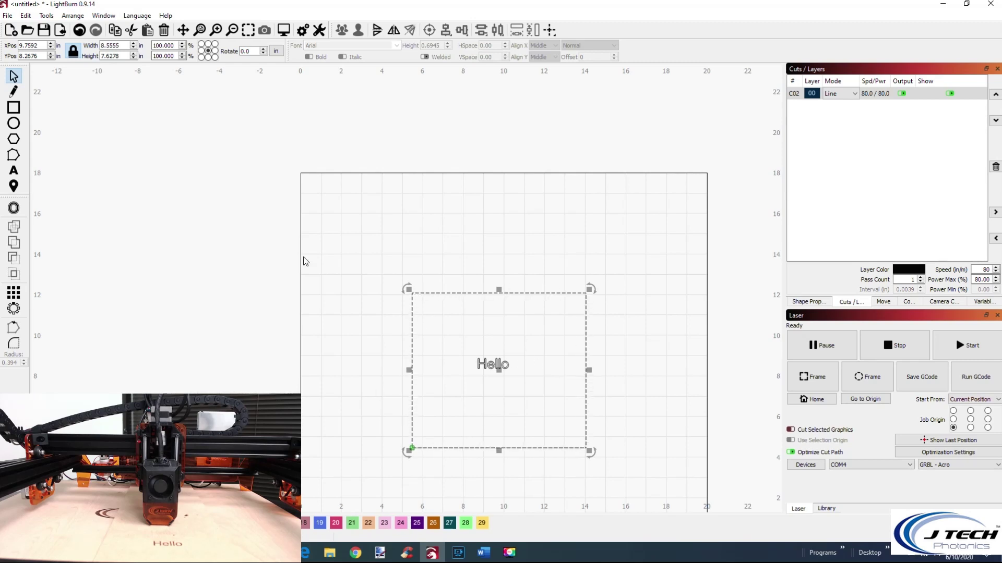
{"action": "double_click", "coordinate": [109, 45]}
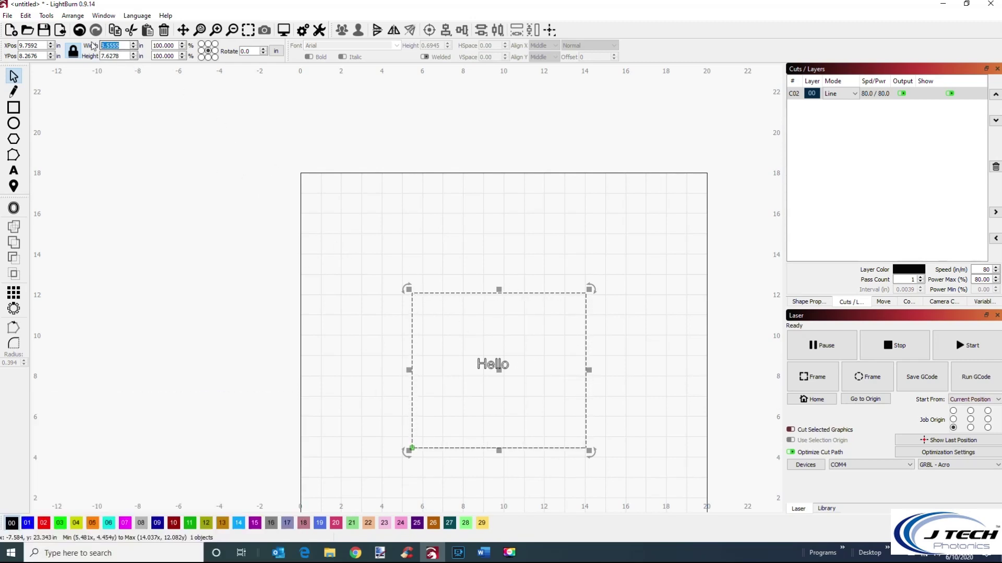
{"action": "type", "text": "10"}
{"action": "key", "text": "Tab"}
{"action": "type", "text": "10"}
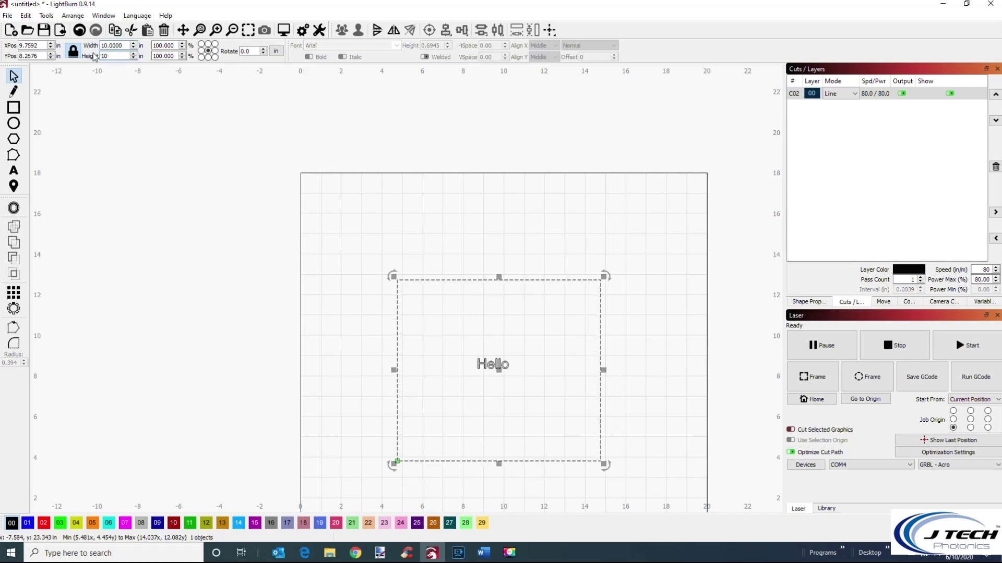
{"action": "key", "text": "Tab"}
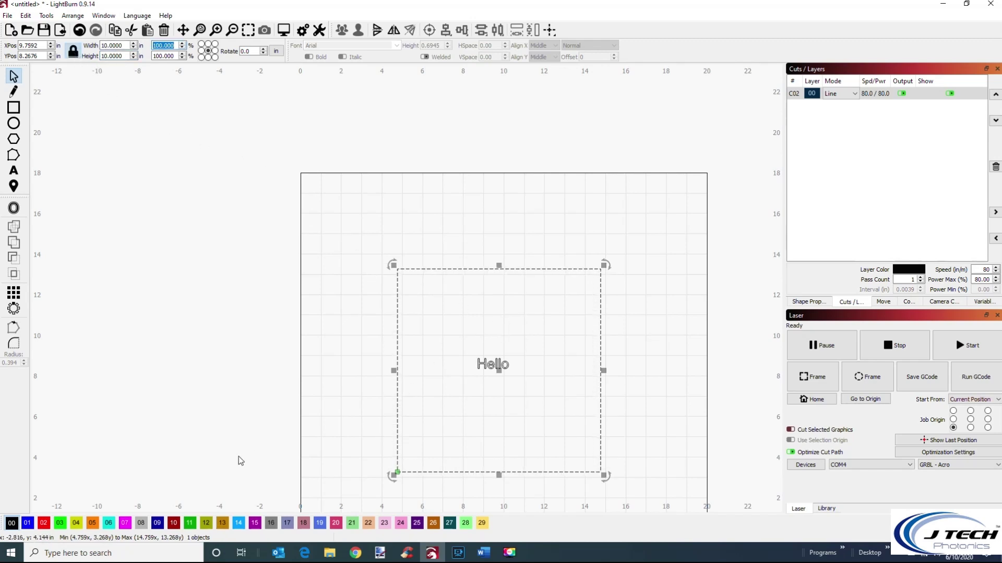
Assign the 10 in square to layer 14 and preview the job with that layer in Fill mode.
{"action": "left_click", "coordinate": [243, 523]}
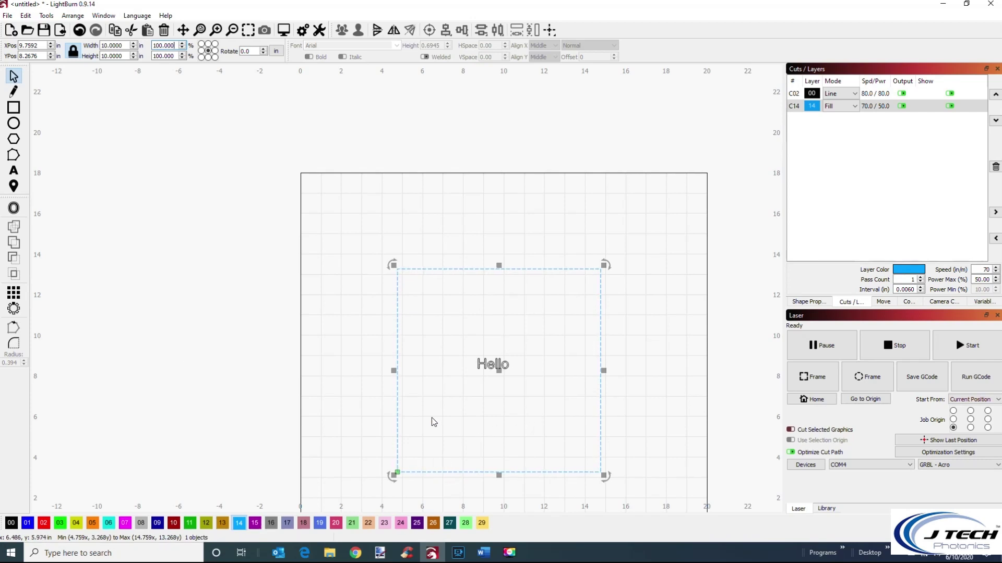
{"action": "left_click", "coordinate": [400, 453]}
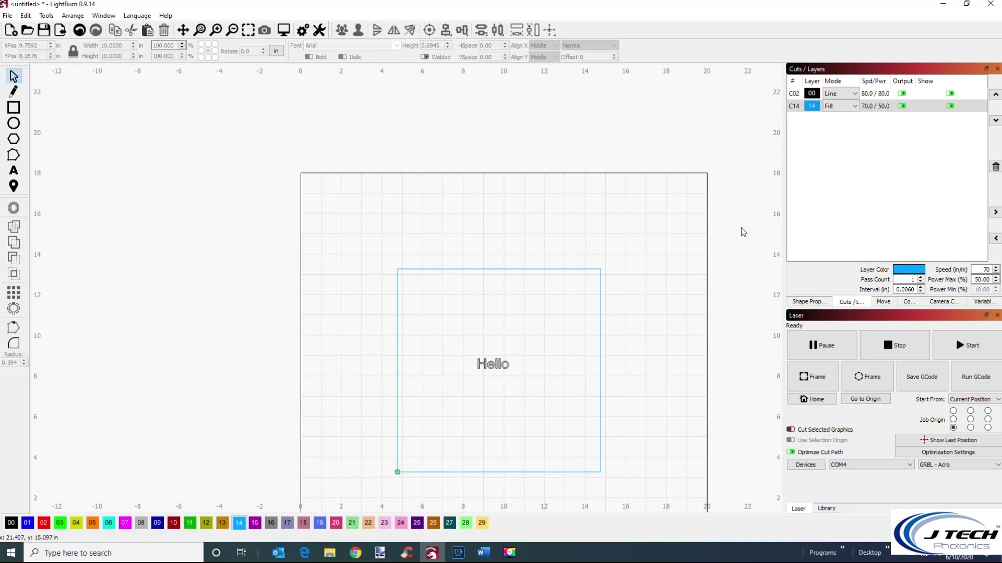
{"action": "left_click", "coordinate": [867, 109]}
{"action": "left_click", "coordinate": [283, 30]}
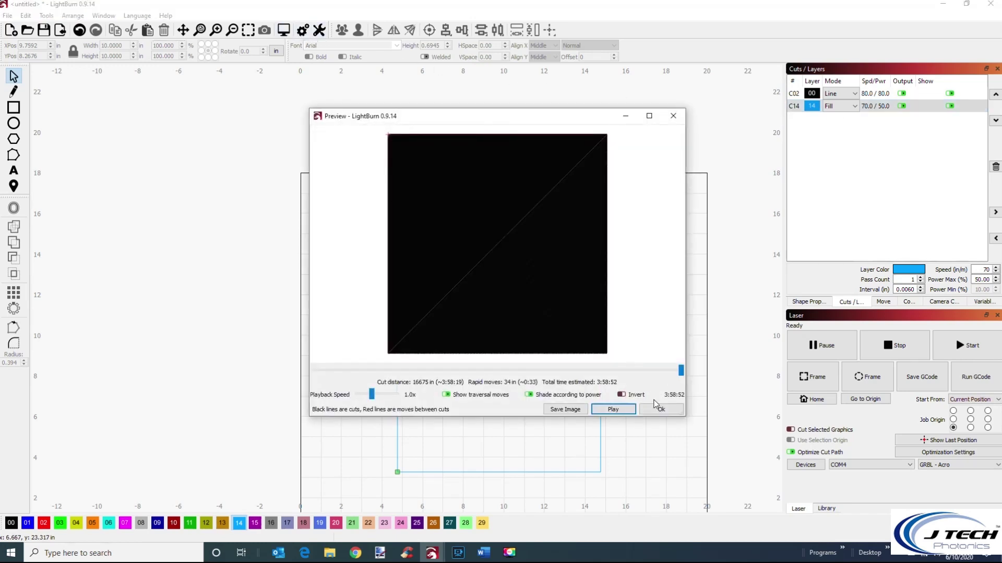
{"action": "left_click", "coordinate": [660, 409]}
Set layer 14 to Line mode and preview the job again.
{"action": "left_click", "coordinate": [851, 106]}
{"action": "left_click", "coordinate": [848, 117]}
{"action": "left_click", "coordinate": [283, 30]}
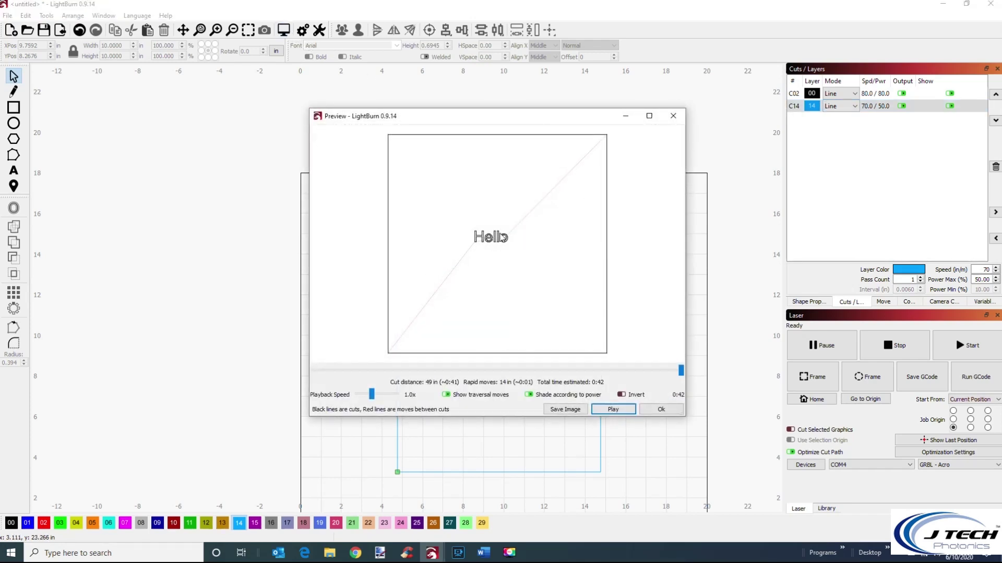
{"action": "left_click", "coordinate": [670, 412]}
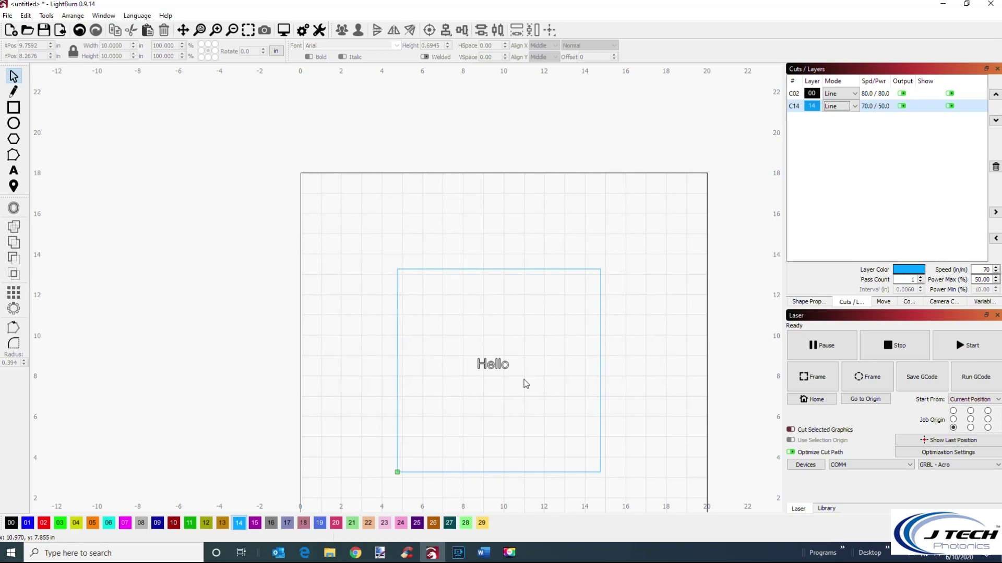
Turn off output for layer 14 so the square only serves as a guide, and preview the job.
{"action": "left_click", "coordinate": [901, 106]}
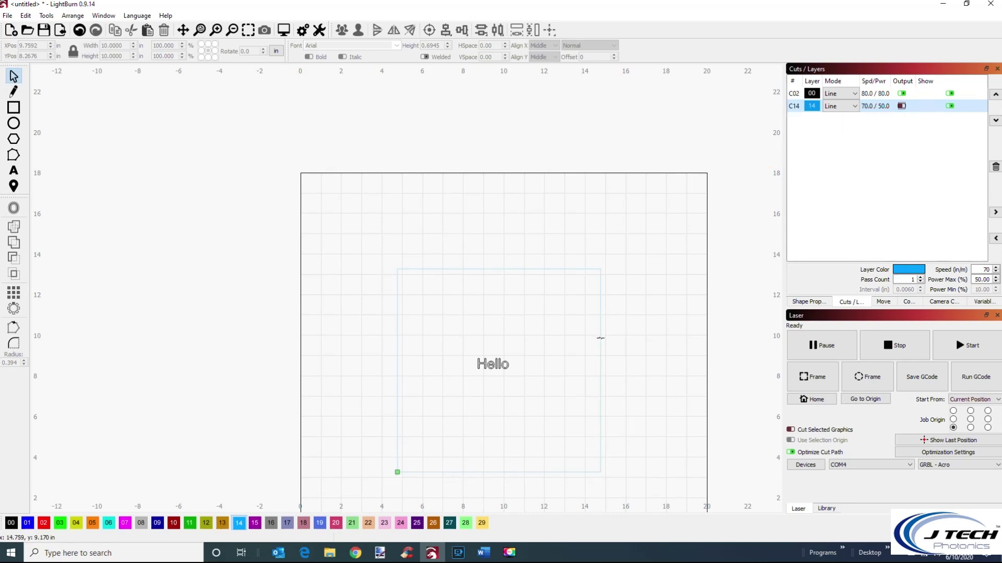
{"action": "left_click", "coordinate": [283, 30]}
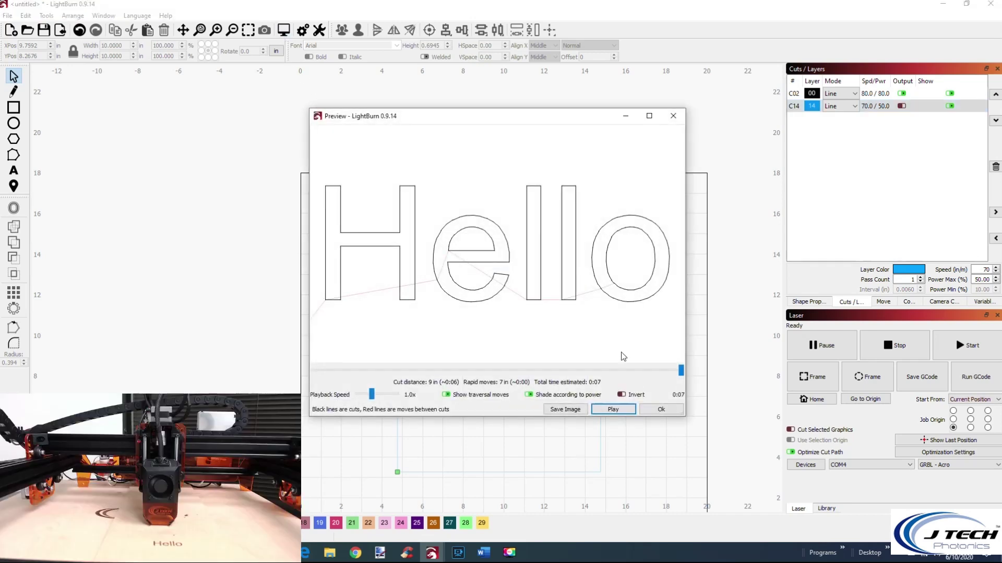
{"action": "left_click", "coordinate": [659, 409]}
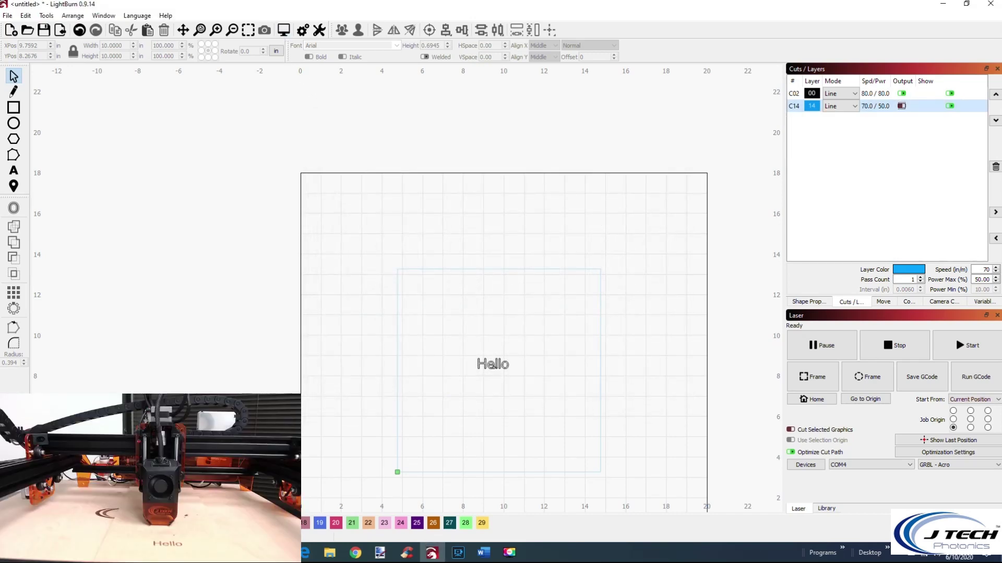
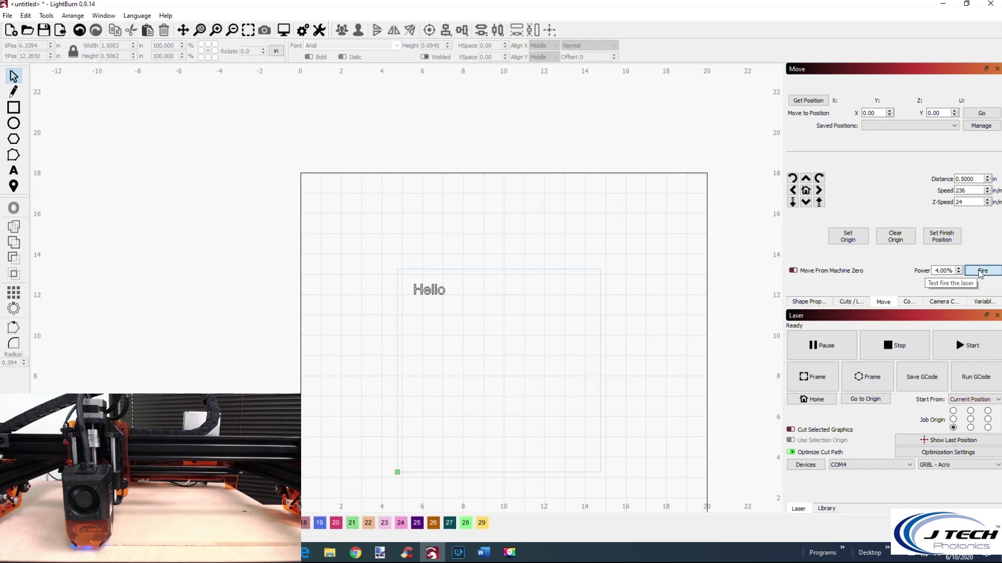
Stop the test fire and move the "Hello" text just inside the square's lower-left corner, at about X 6.26, Y 3.78 in.
{"action": "left_click", "coordinate": [981, 271]}
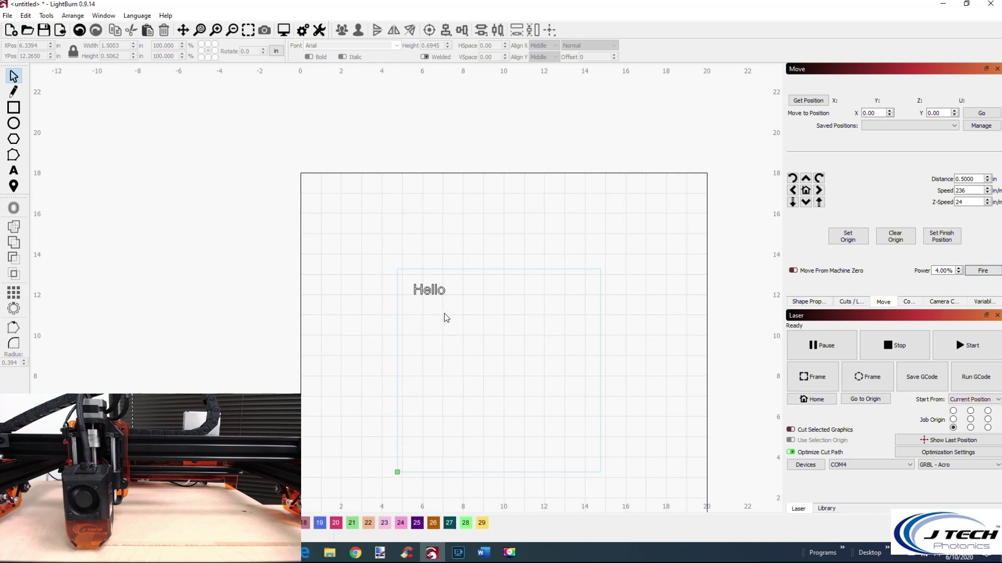
{"action": "left_click_drag", "start_coordinate": [436, 302], "coordinate": [433, 471]}
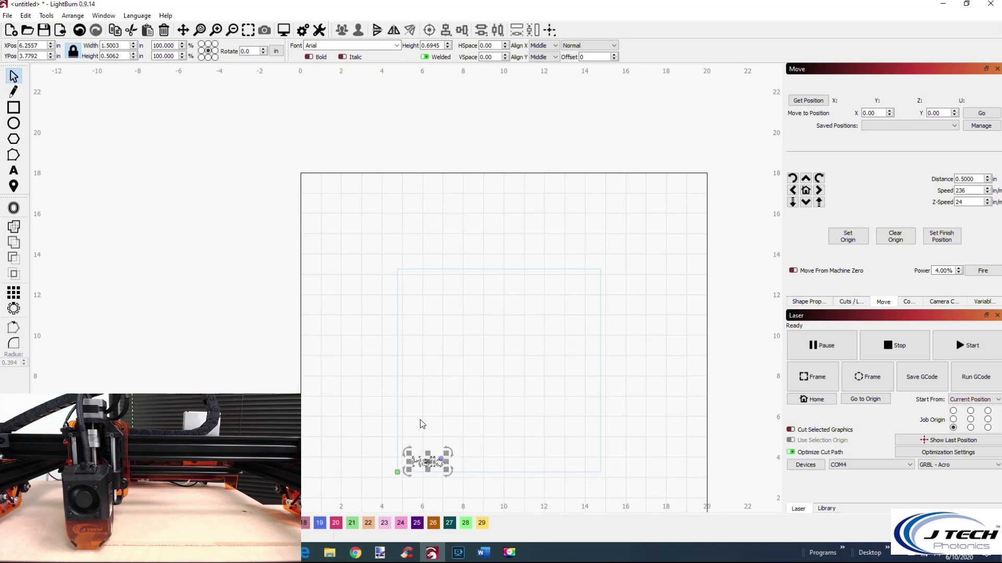
{"action": "left_click", "coordinate": [482, 416]}
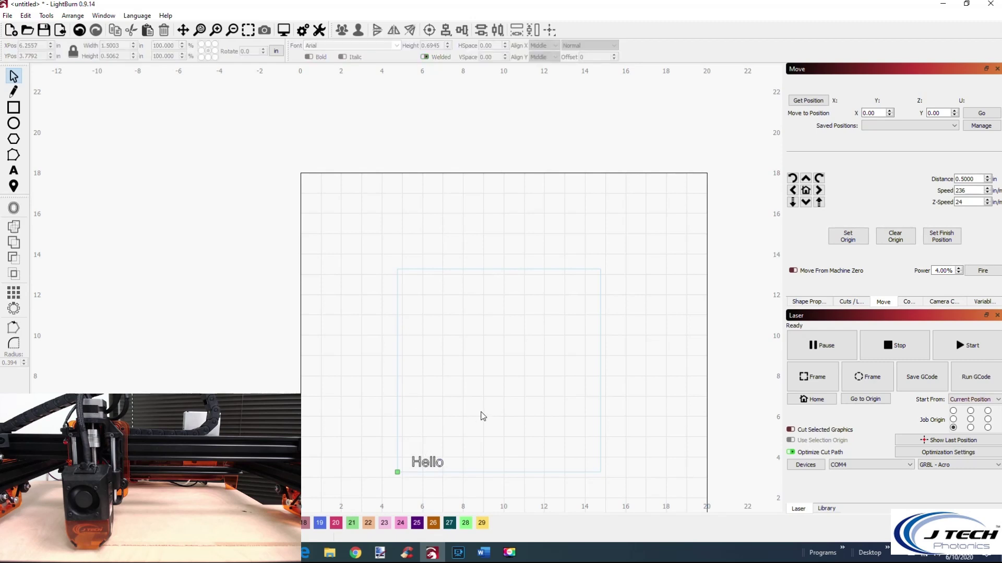
Frame the "Hello" job and start it from the current position, accepting the possible out-of-bounds cut.
{"action": "left_click", "coordinate": [804, 382]}
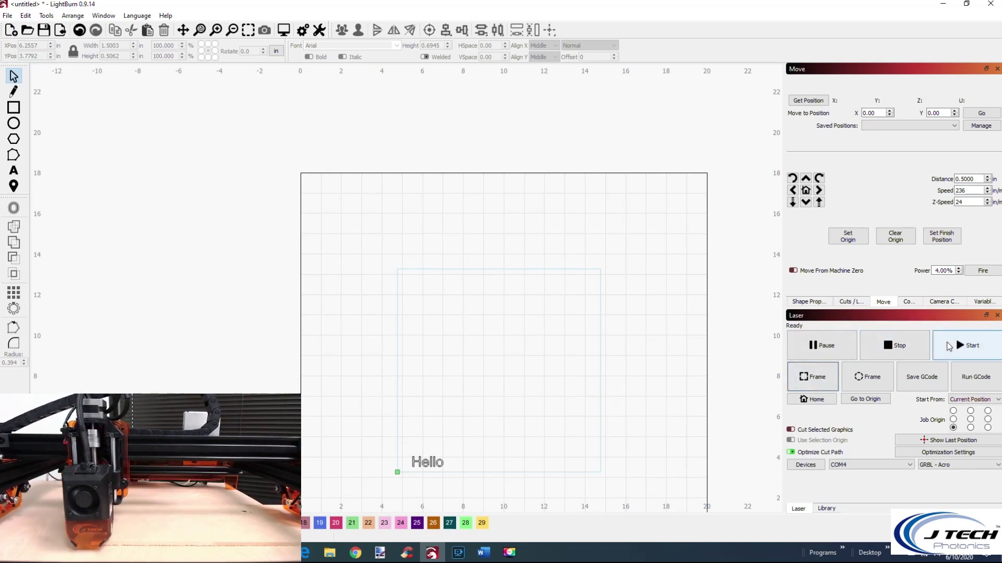
{"action": "left_click", "coordinate": [949, 347]}
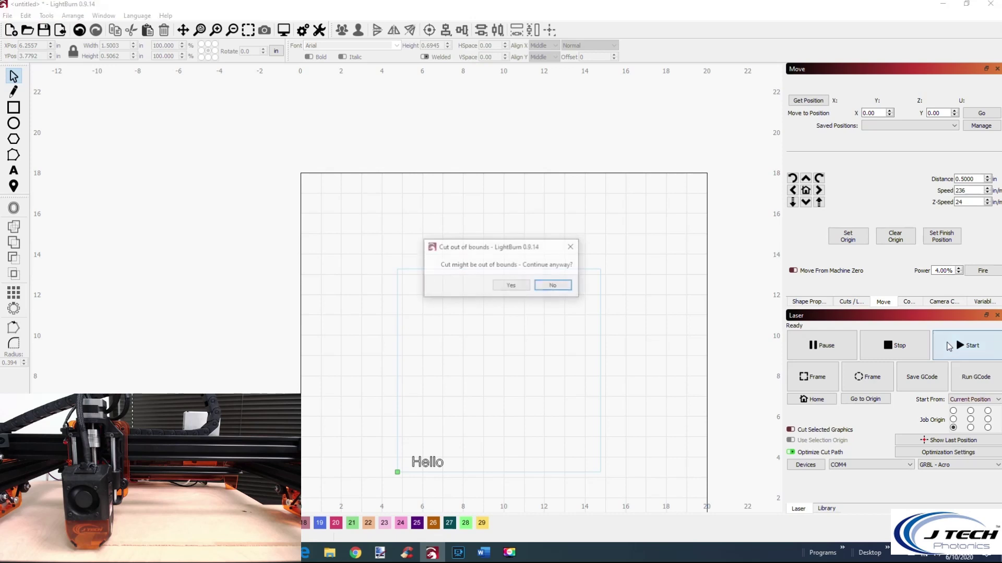
{"action": "left_click", "coordinate": [513, 288]}
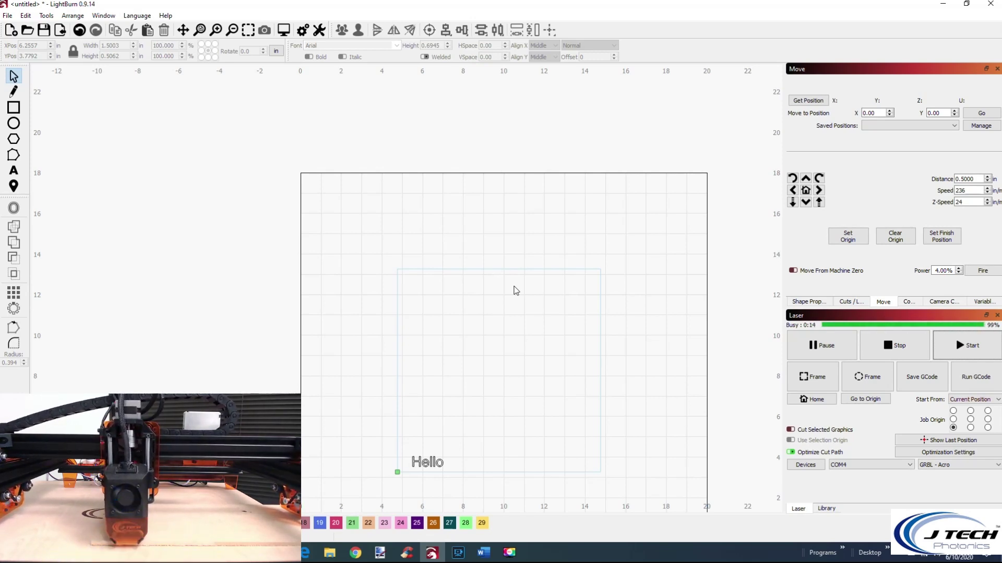
Jog the laser head toward the back with the 0.5 in distance, and delete the guide square.
{"action": "left_click", "coordinate": [810, 180]}
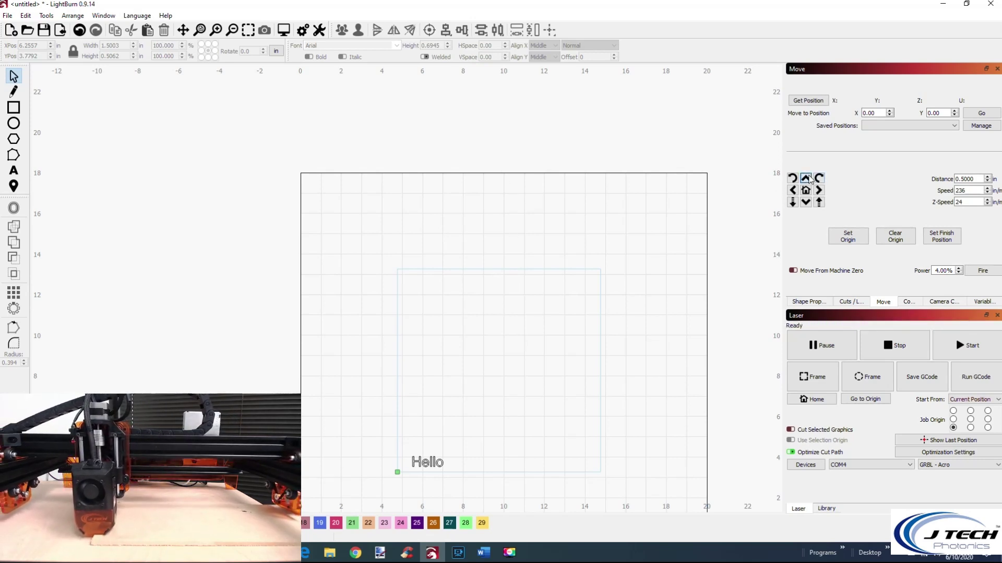
{"action": "scroll", "coordinate": [522, 438], "scroll_direction": "down", "scroll_amount": 2}
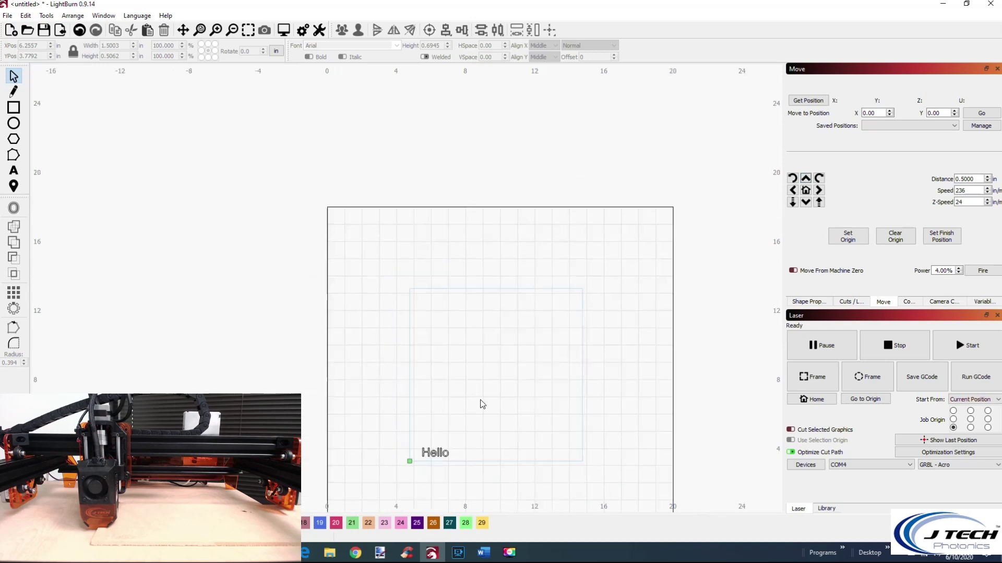
{"action": "scroll", "coordinate": [532, 449], "scroll_direction": "up", "scroll_amount": 1}
{"action": "scroll", "coordinate": [534, 454], "scroll_direction": "up", "scroll_amount": 1}
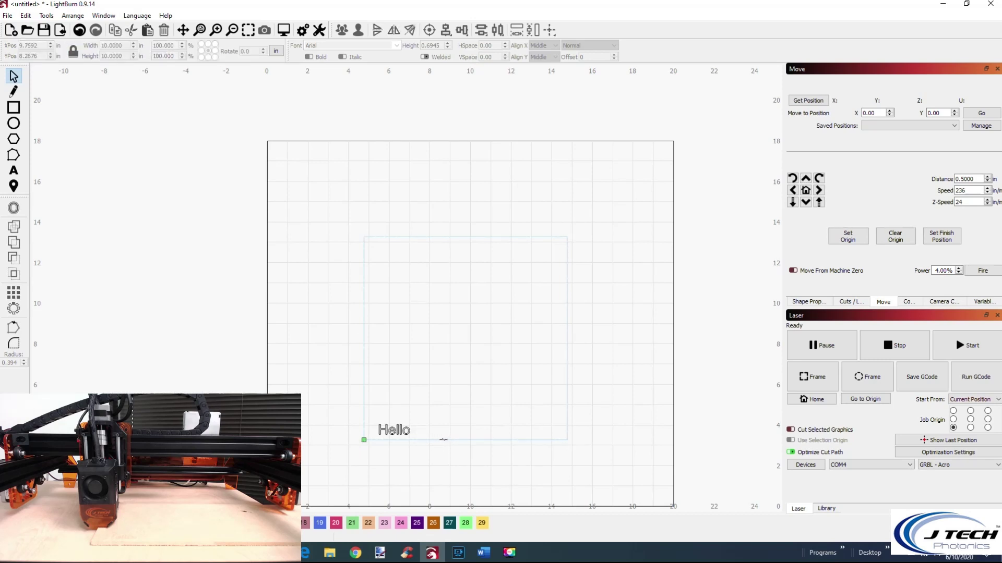
{"action": "left_click", "coordinate": [443, 440]}
{"action": "key", "text": "Delete"}
Move the "Hello" text to about X 10.04, Y 8.62 in and set the job origin to center.
{"action": "left_click_drag", "start_coordinate": [366, 411], "coordinate": [452, 471]}
{"action": "left_click_drag", "start_coordinate": [395, 429], "coordinate": [471, 331]}
{"action": "left_click", "coordinate": [970, 420]}
{"action": "scroll", "coordinate": [553, 403], "scroll_direction": "up", "scroll_amount": 2}
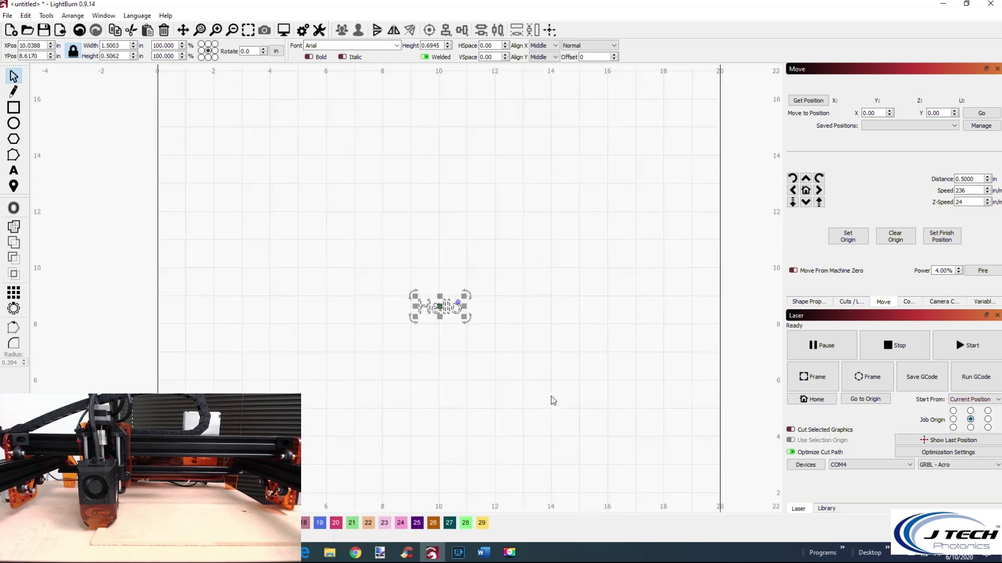
{"action": "scroll", "coordinate": [360, 249], "scroll_direction": "up", "scroll_amount": 2}
{"action": "scroll", "coordinate": [359, 249], "scroll_direction": "up", "scroll_amount": 2}
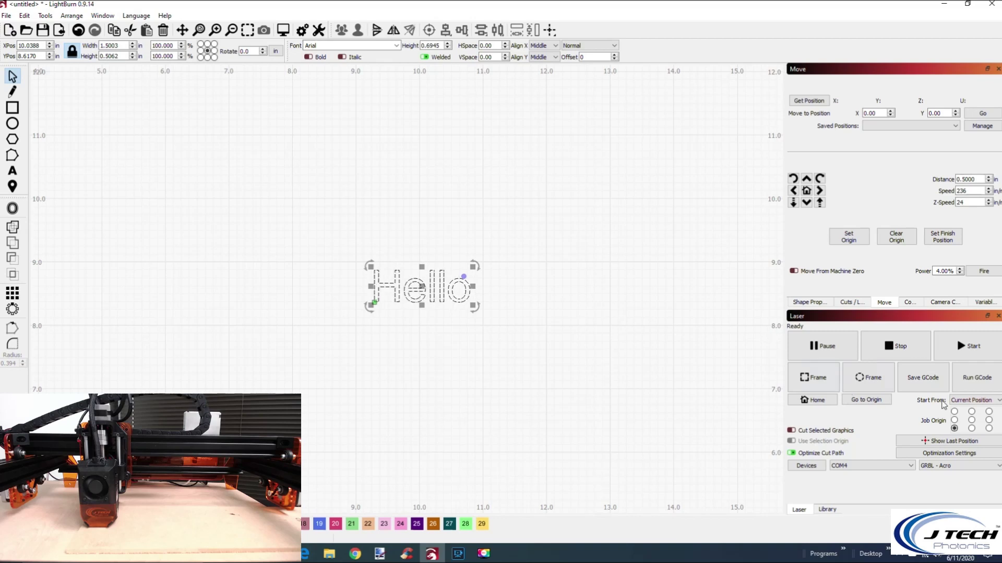
Set the job to start from Absolute Coords and examine where the origin marker sits on the workspace.
{"action": "left_click", "coordinate": [998, 402]}
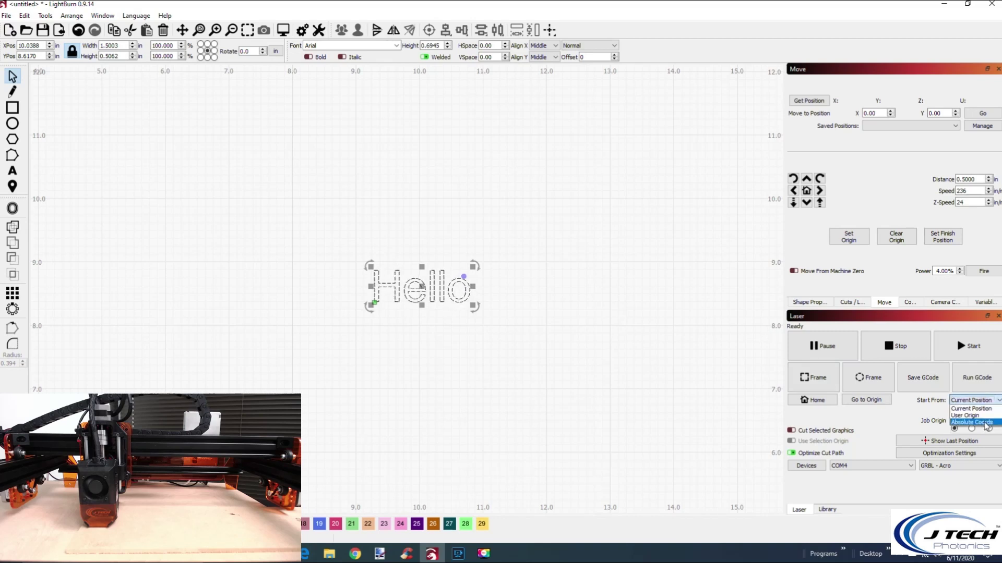
{"action": "left_click", "coordinate": [987, 423]}
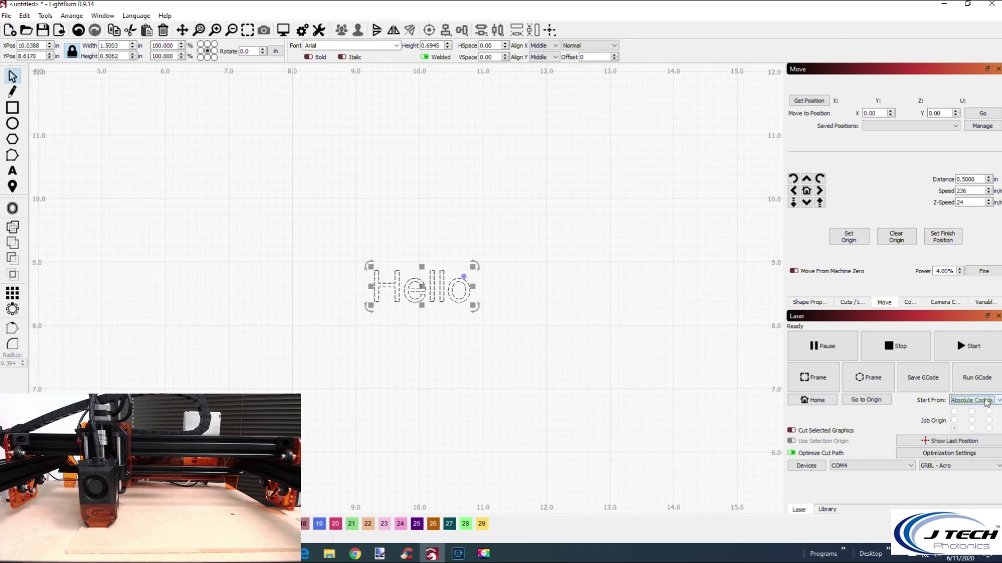
{"action": "scroll", "coordinate": [648, 400], "scroll_direction": "down", "scroll_amount": 7}
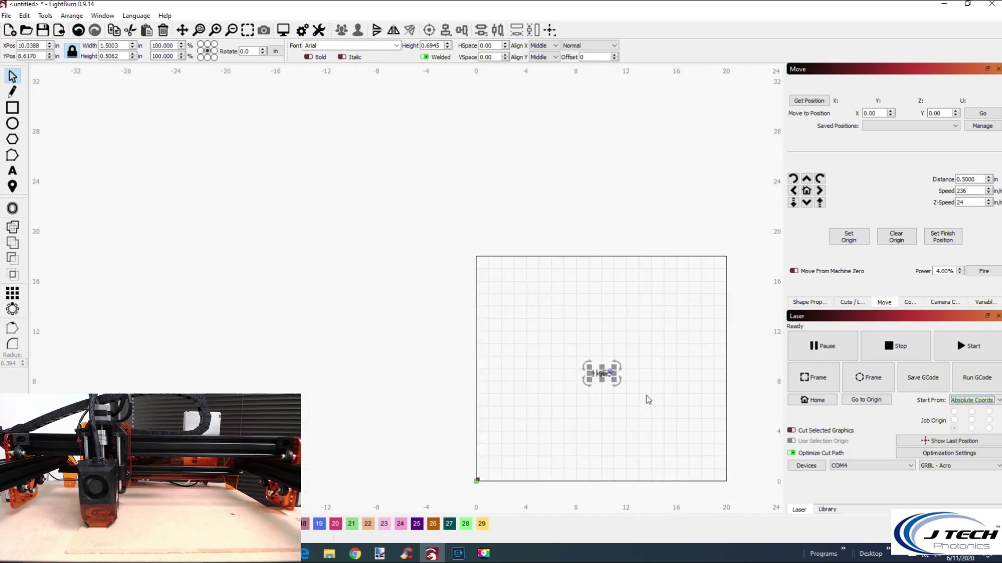
{"action": "scroll", "coordinate": [756, 476], "scroll_direction": "down", "scroll_amount": 2}
{"action": "scroll", "coordinate": [756, 485], "scroll_direction": "up", "scroll_amount": 5}
{"action": "scroll", "coordinate": [760, 489], "scroll_direction": "down", "scroll_amount": 5}
{"action": "left_click", "coordinate": [734, 445]}
{"action": "scroll", "coordinate": [733, 445], "scroll_direction": "up", "scroll_amount": 4}
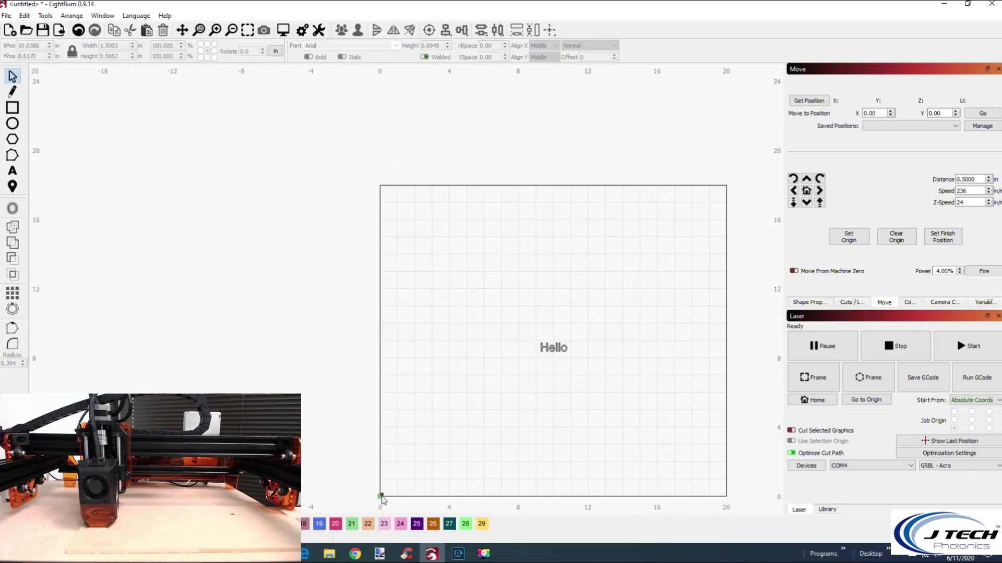
Switch the start mode to Current Position to compare the origin marker, and restore Absolute Coords.
{"action": "left_click", "coordinate": [998, 402]}
{"action": "left_click", "coordinate": [998, 402]}
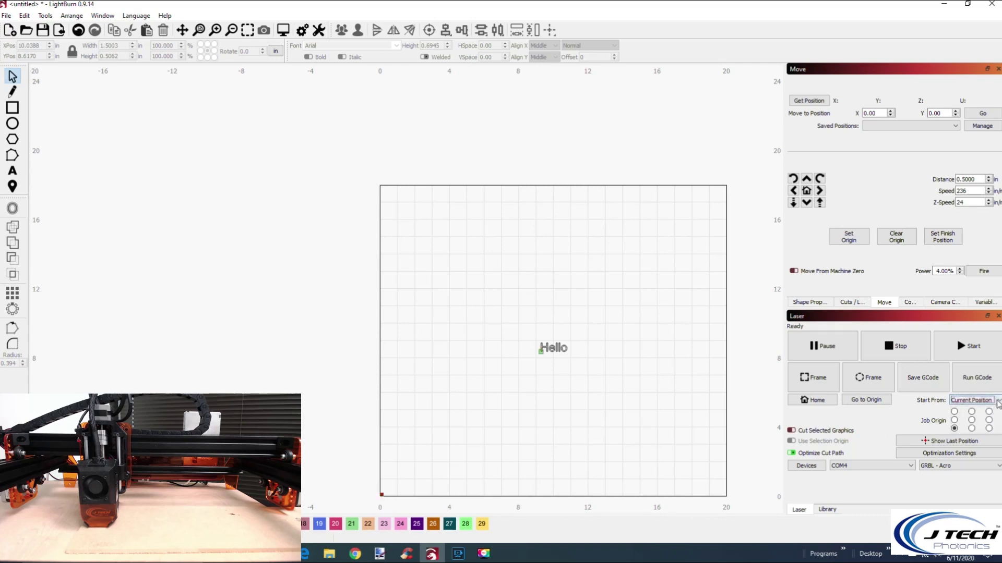
{"action": "left_click", "coordinate": [973, 411]}
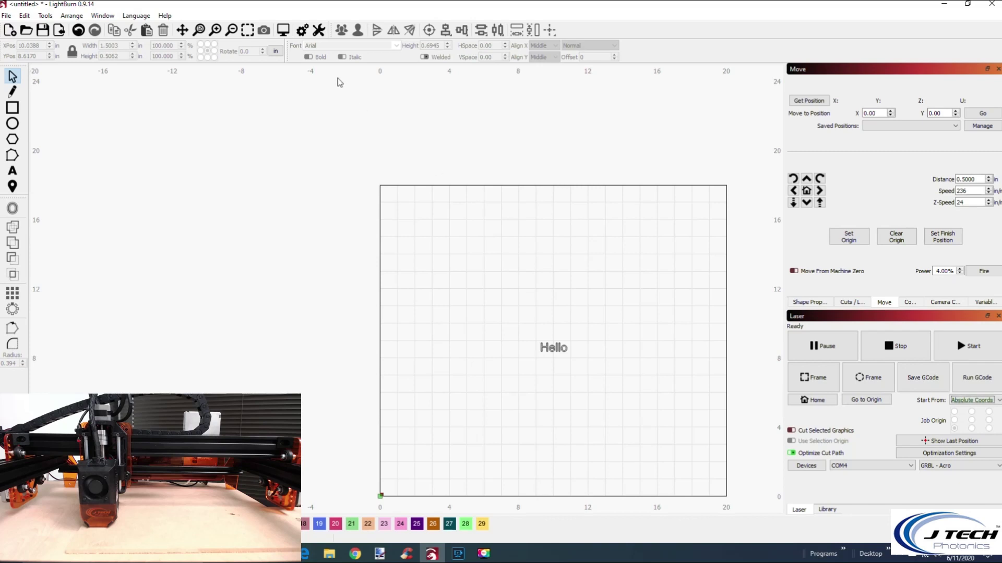
Review the machine origin and working size in the device settings.
{"action": "left_click", "coordinate": [304, 31]}
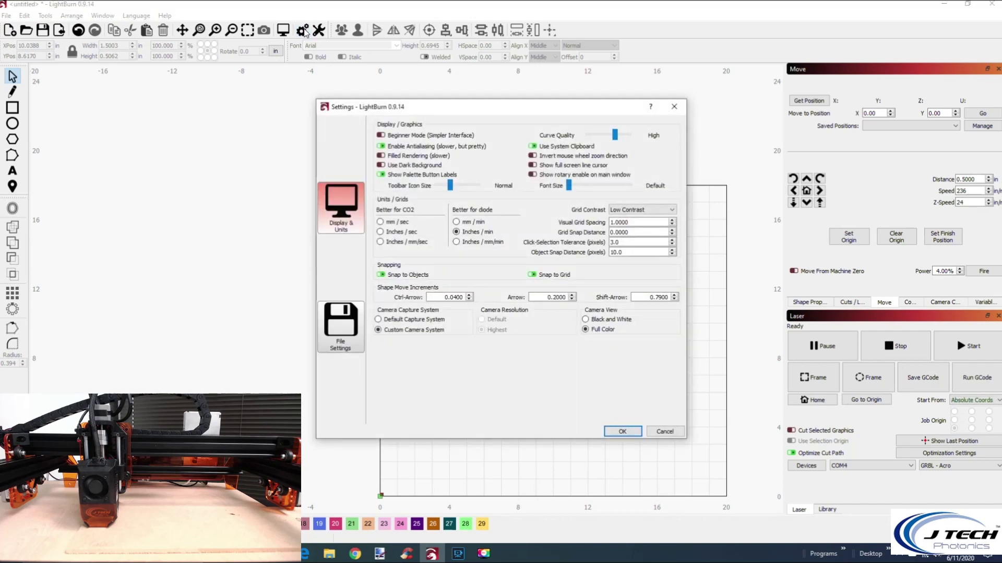
{"action": "left_click", "coordinate": [672, 434]}
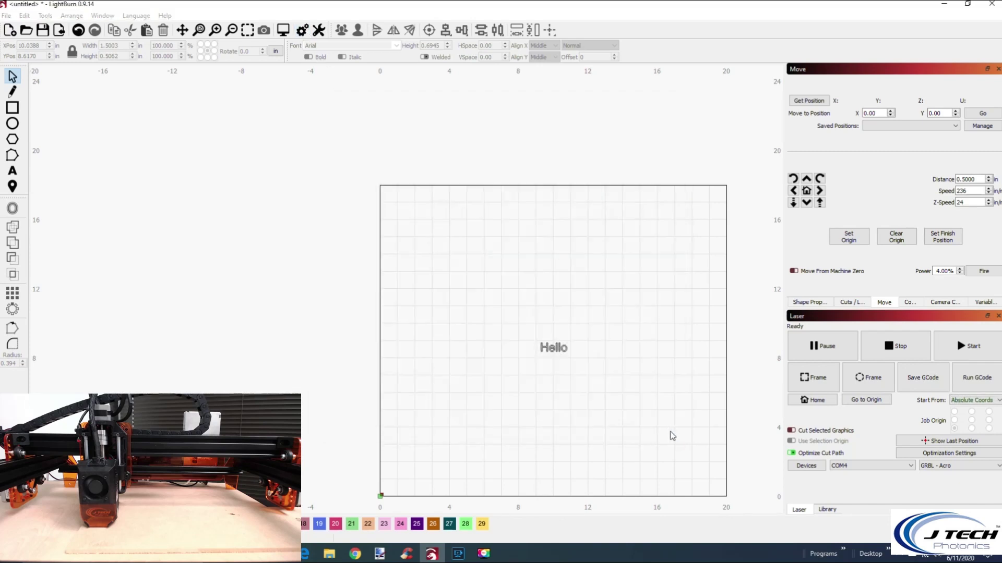
{"action": "left_click", "coordinate": [319, 30]}
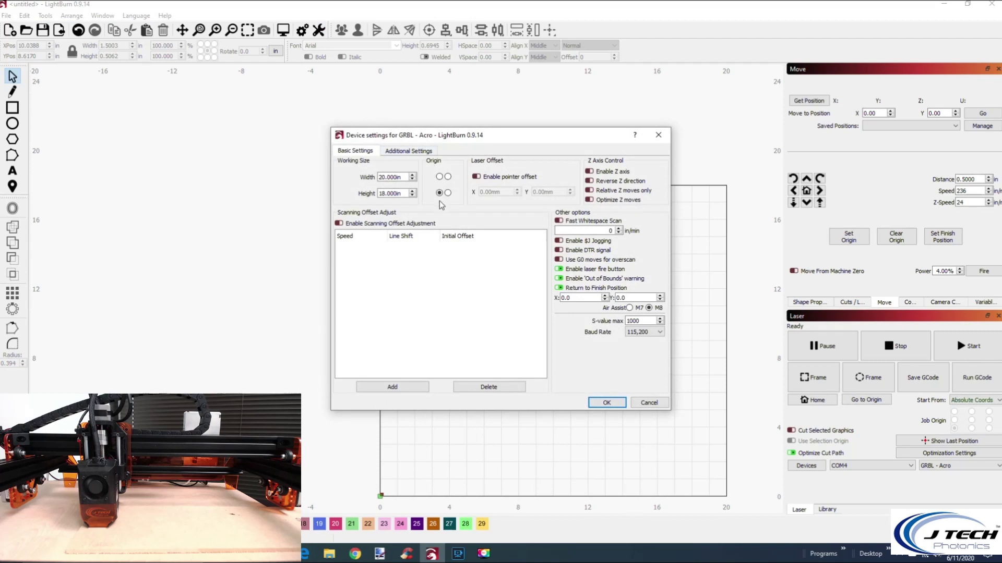
{"action": "left_click", "coordinate": [600, 402]}
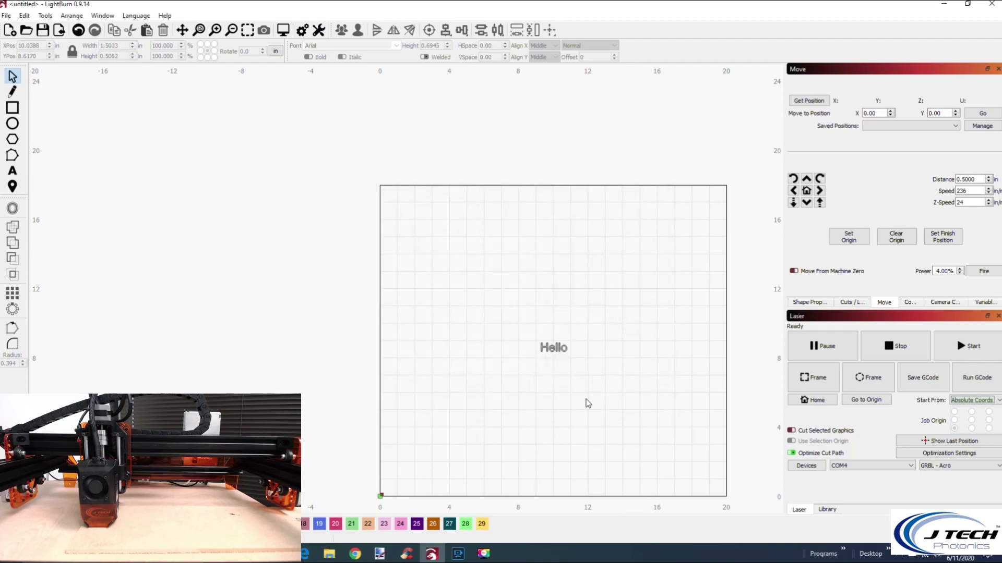
Home the laser head.
{"action": "left_click", "coordinate": [807, 191]}
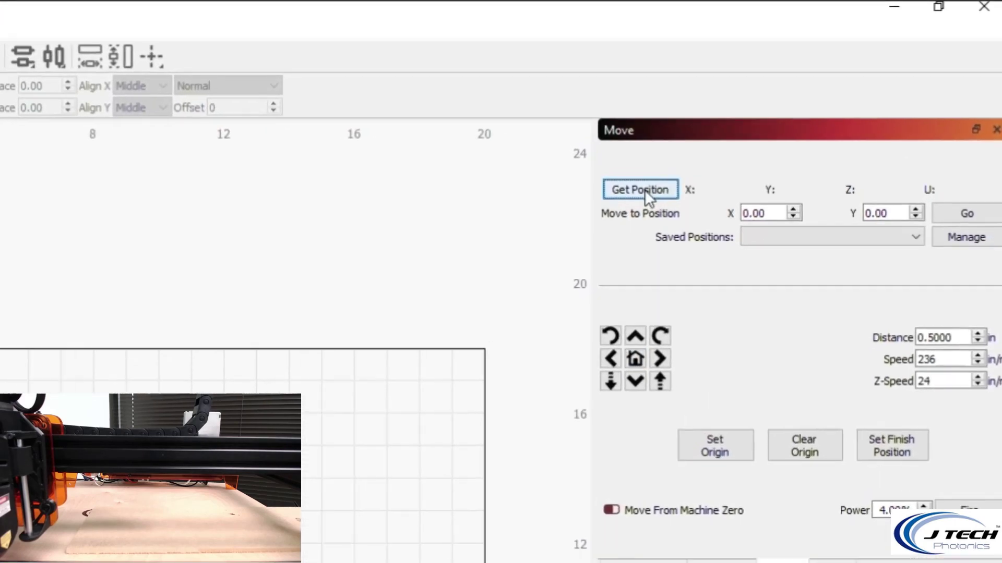
Read the laser head's current coordinates, and close LightBurn without saving the project.
{"action": "left_click", "coordinate": [644, 189]}
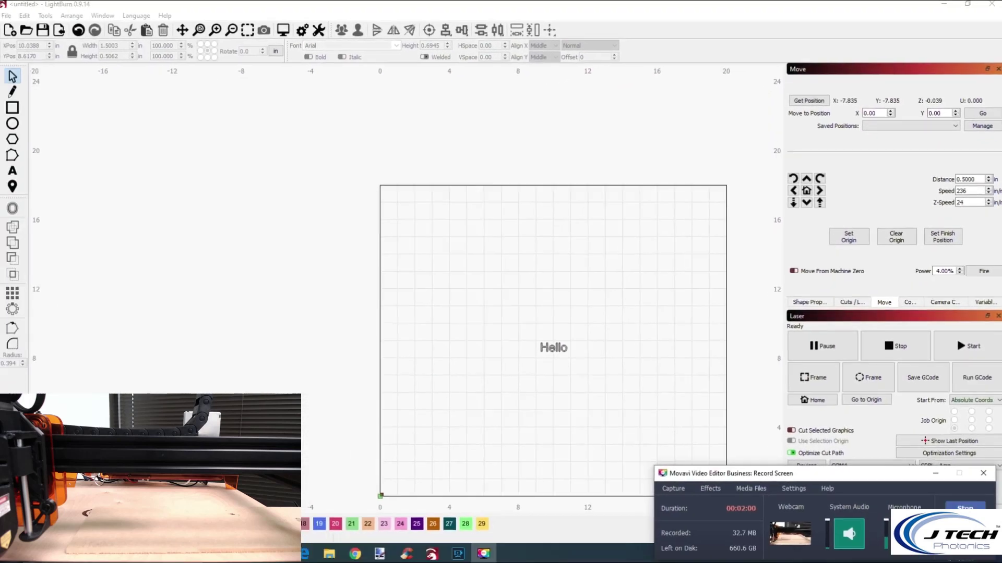
{"action": "left_click", "coordinate": [991, 4]}
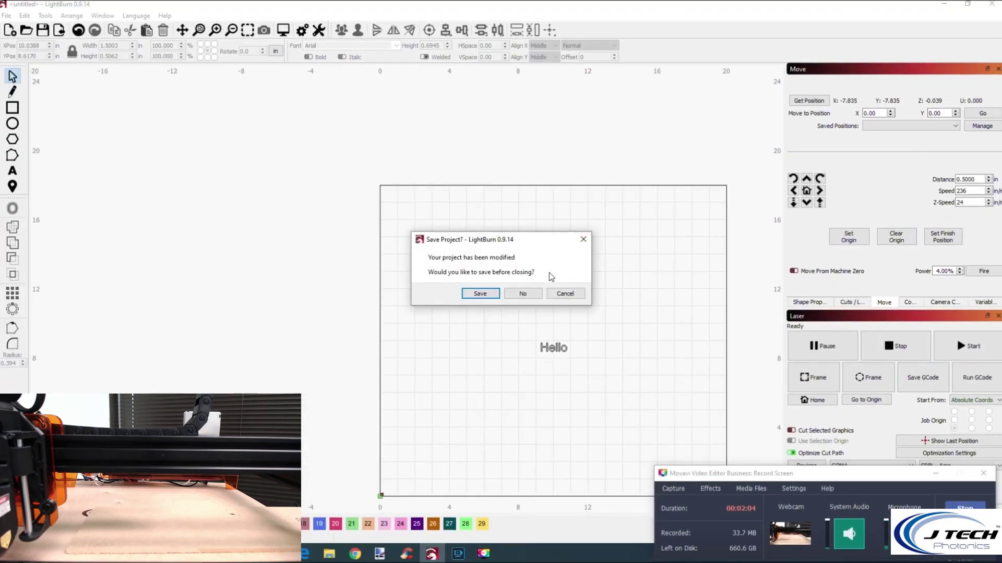
{"action": "left_click", "coordinate": [525, 293]}
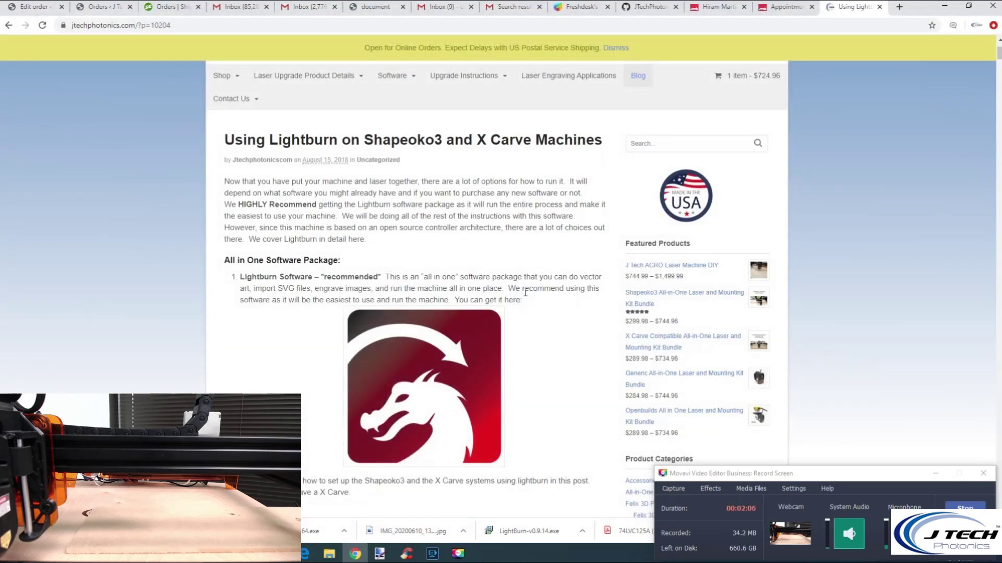
Relaunch LightBurn and read the laser head's coordinates in the fresh session.
{"action": "left_click", "coordinate": [355, 553]}
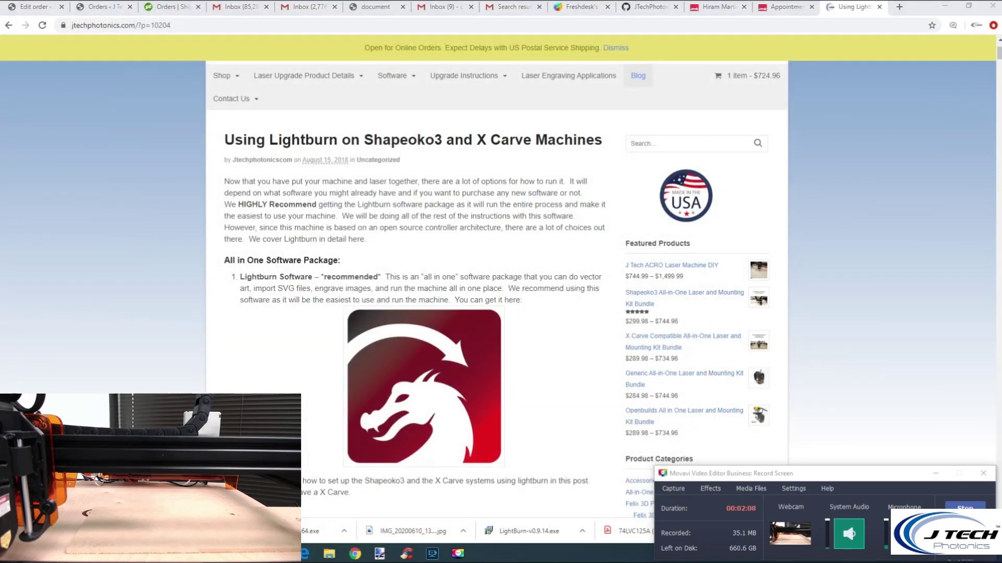
{"action": "key", "text": "super"}
{"action": "type", "text": "lightburn"}
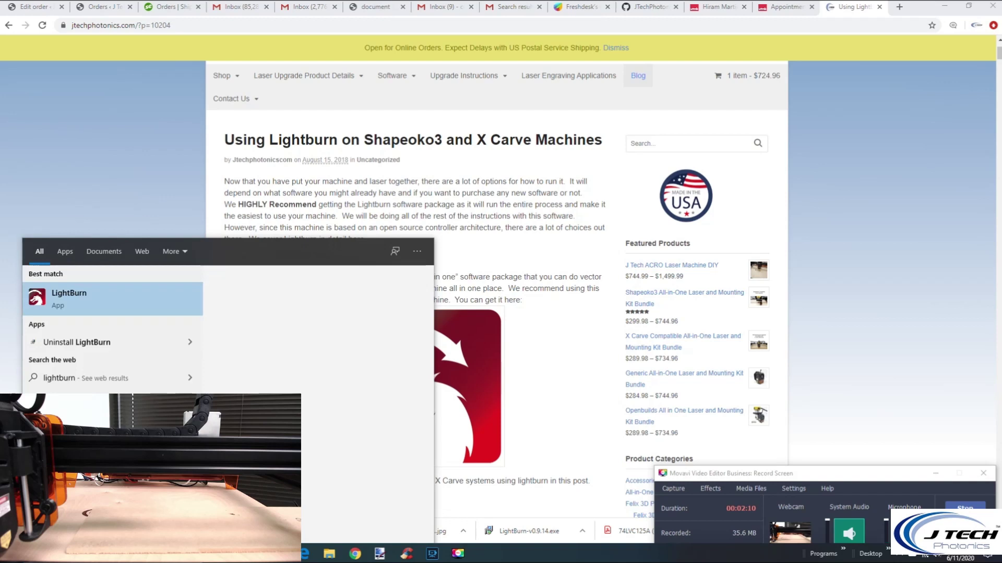
{"action": "left_click", "coordinate": [84, 295]}
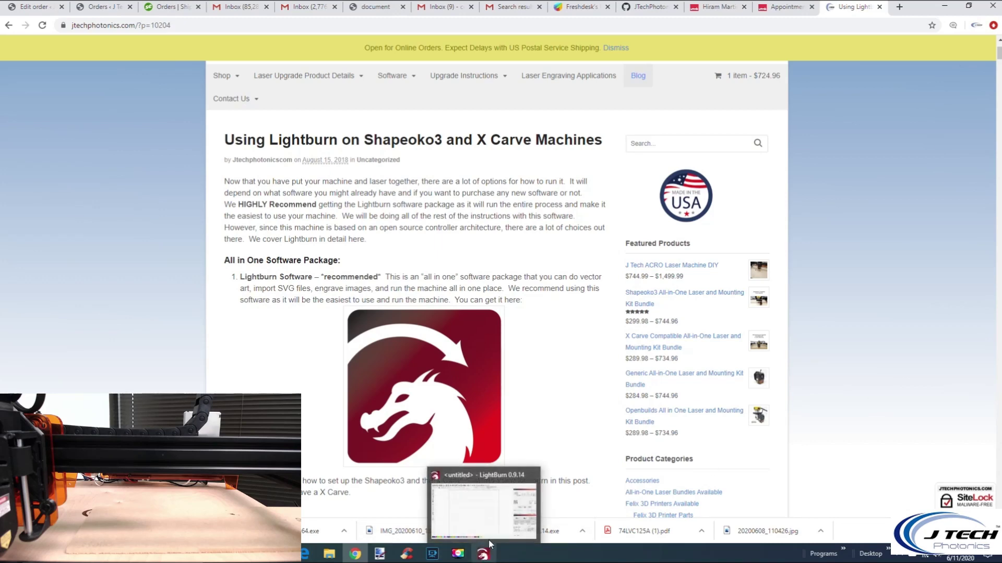
{"action": "left_click", "coordinate": [487, 557]}
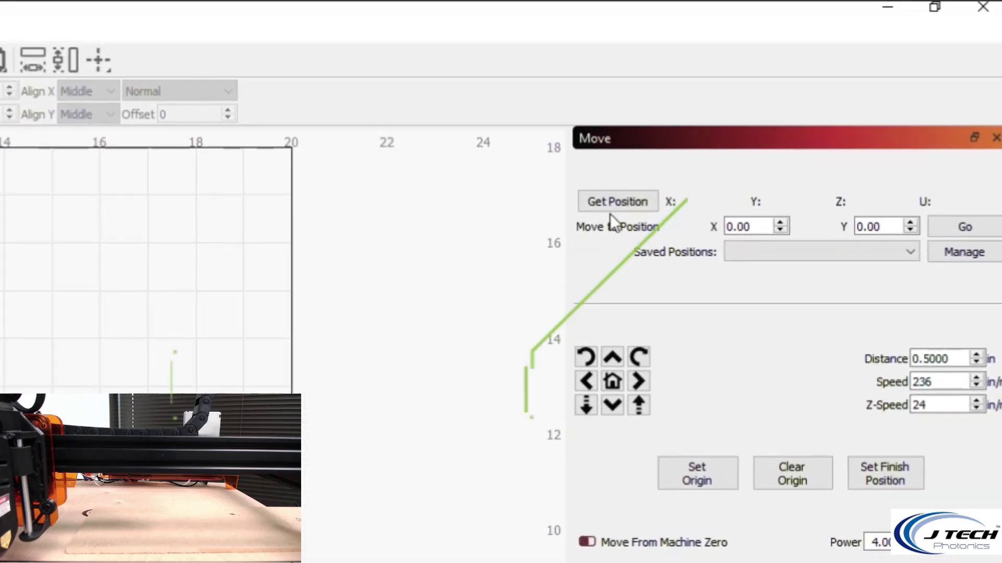
{"action": "left_click", "coordinate": [615, 199]}
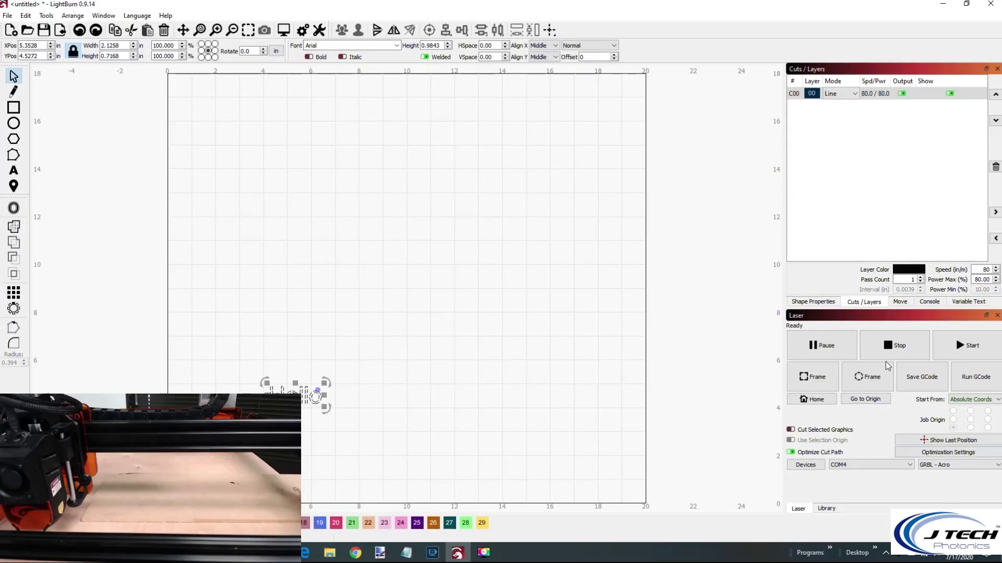
Read the laser head's coordinates and jog the Z axis down with a 1.5 in distance.
{"action": "left_click", "coordinate": [895, 304]}
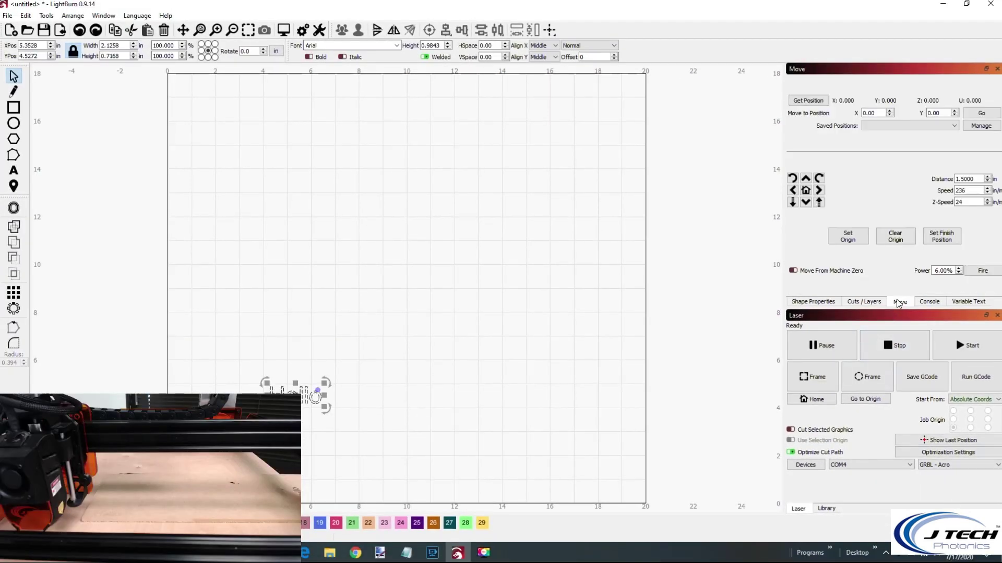
{"action": "left_click", "coordinate": [817, 104]}
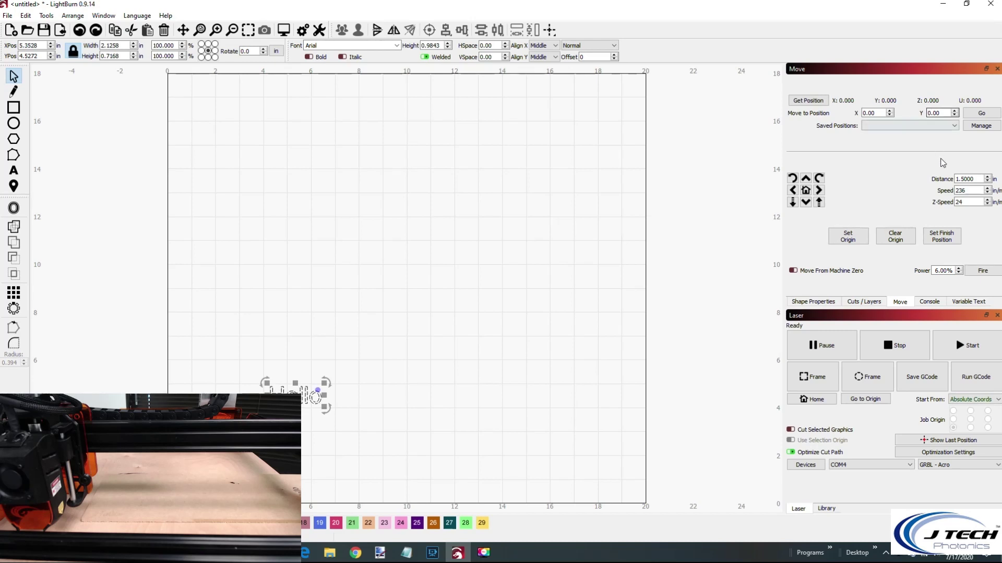
{"action": "left_click_drag", "start_coordinate": [980, 179], "coordinate": [944, 182]}
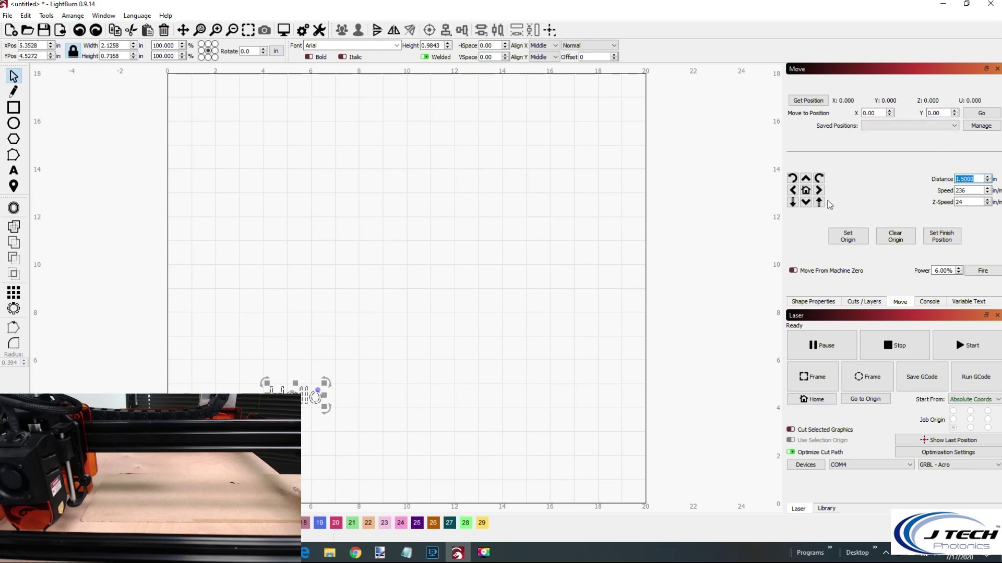
{"action": "left_click", "coordinate": [793, 203]}
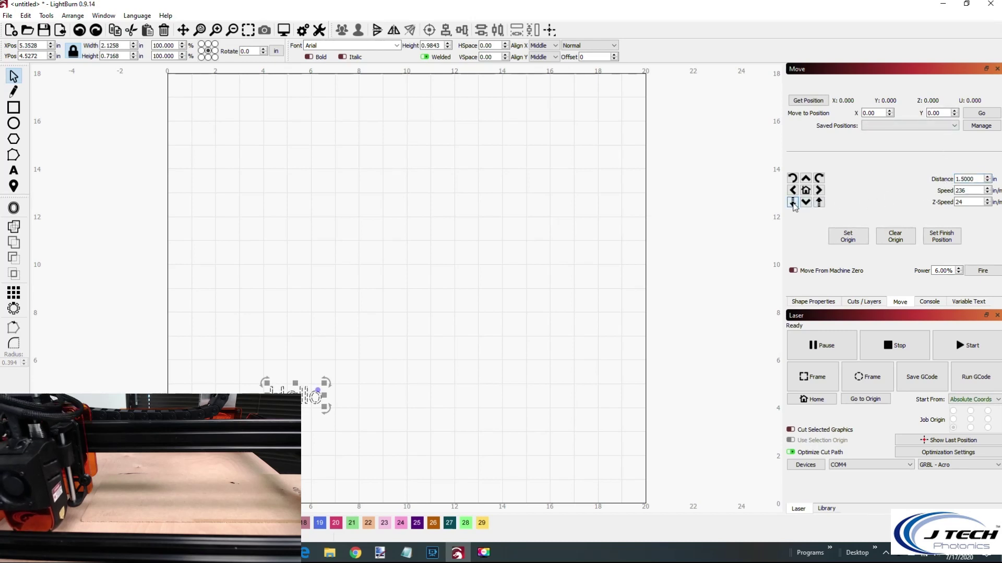
Switch Enable Z axis on and back off in the device settings.
{"action": "left_click", "coordinate": [320, 31]}
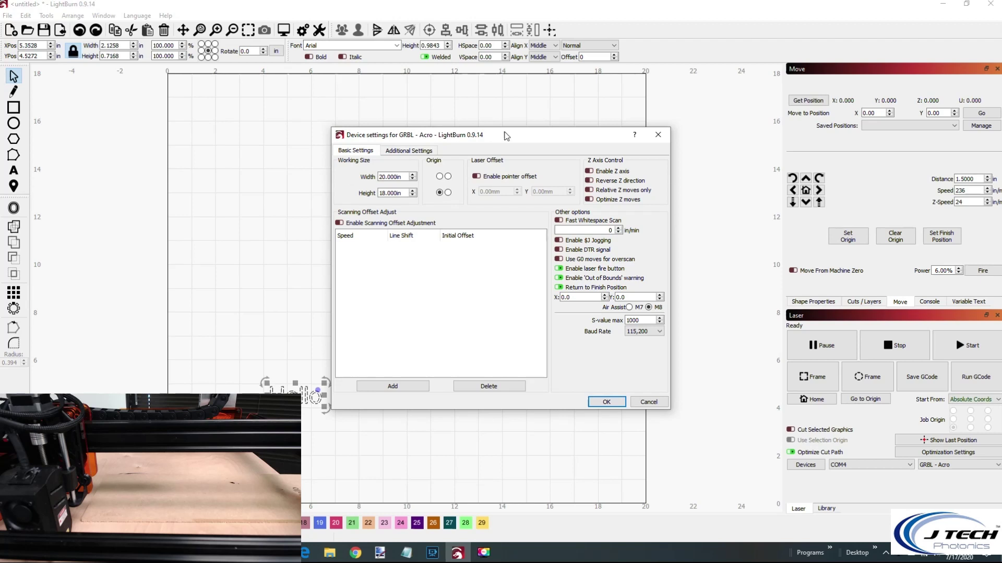
{"action": "left_click", "coordinate": [608, 174]}
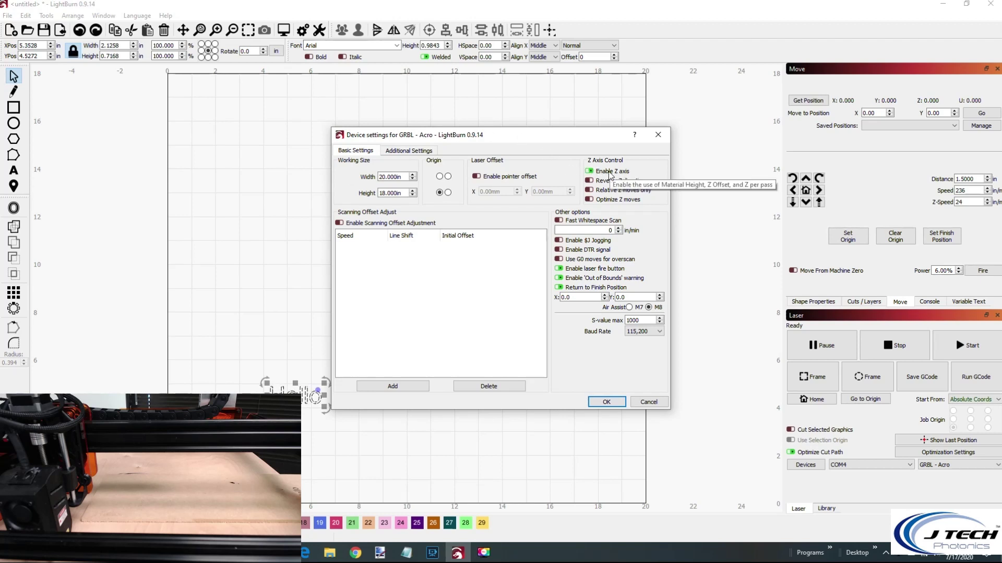
{"action": "left_click", "coordinate": [590, 171]}
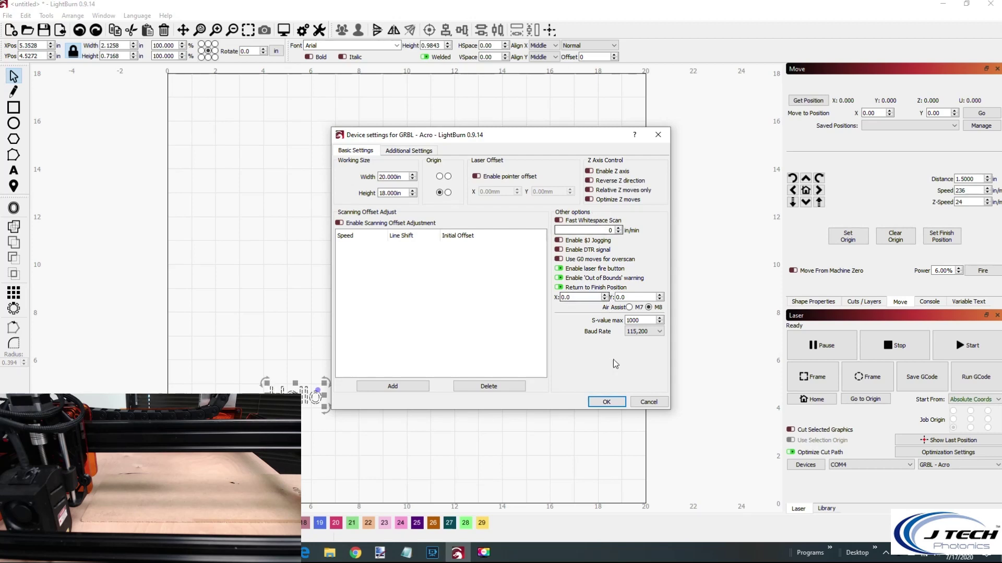
{"action": "left_click", "coordinate": [606, 402]}
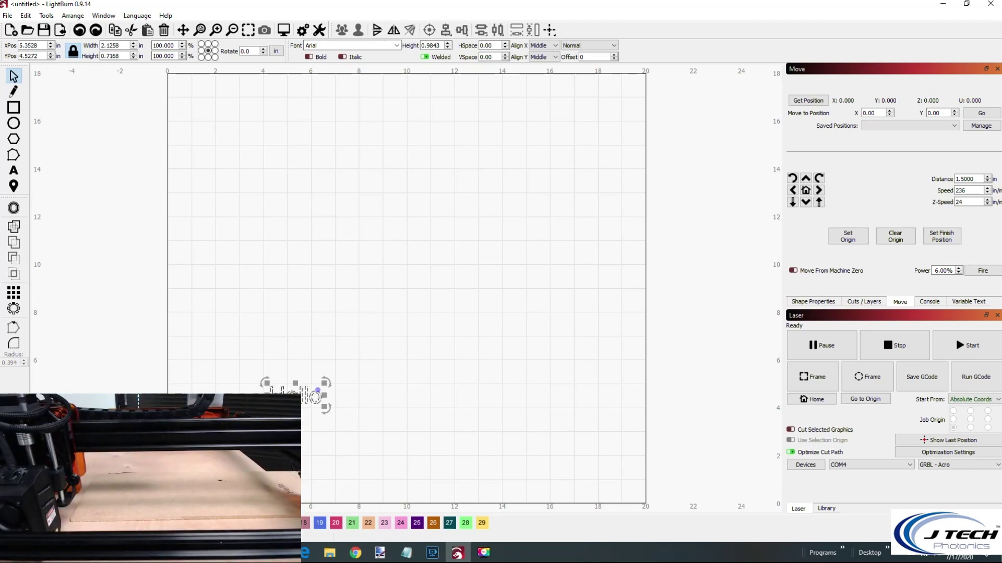
Engrave the "Hello" text after framing it and returning the head to X 0, Y 0.
{"action": "left_click", "coordinate": [818, 382]}
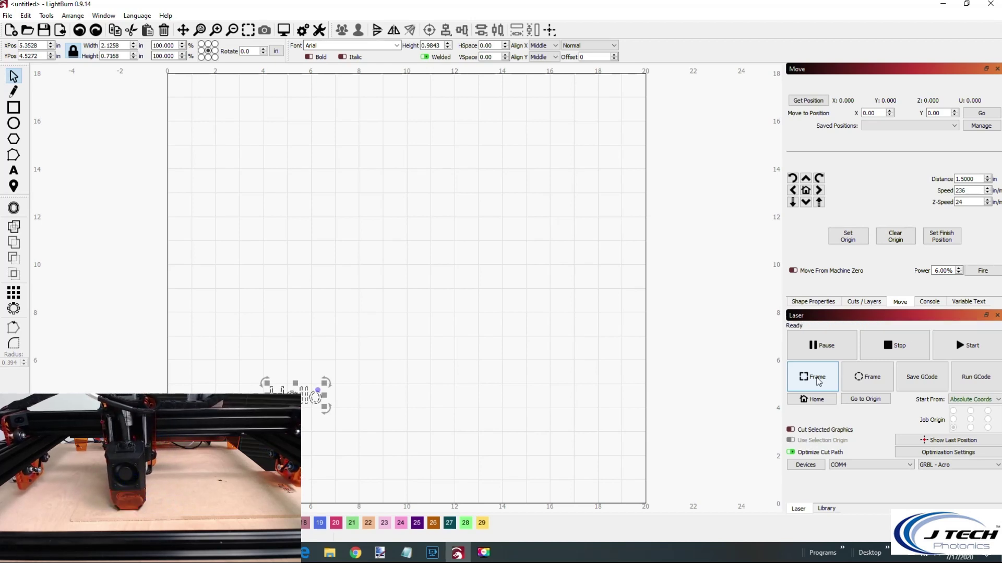
{"action": "left_click", "coordinate": [977, 115]}
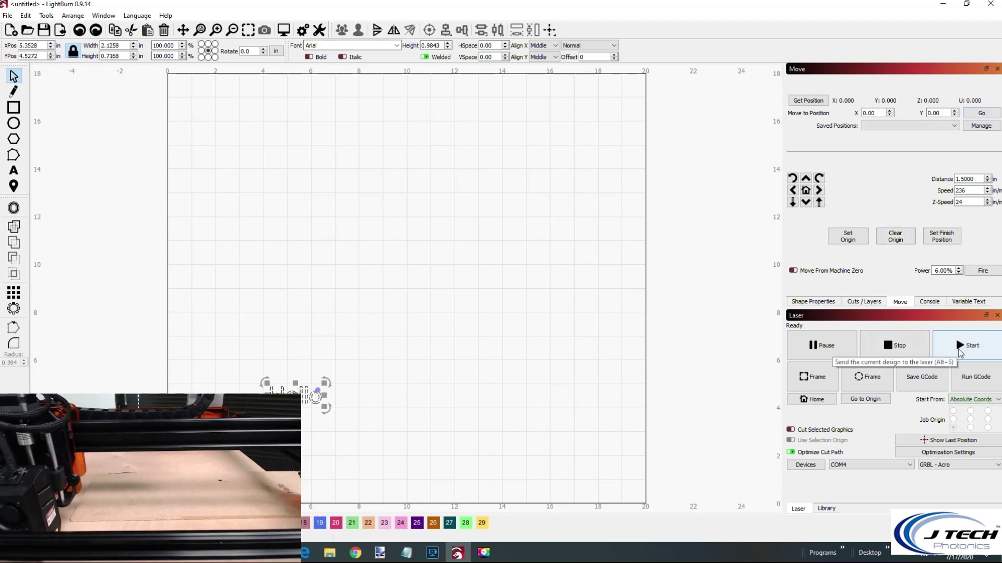
{"action": "left_click", "coordinate": [960, 353]}
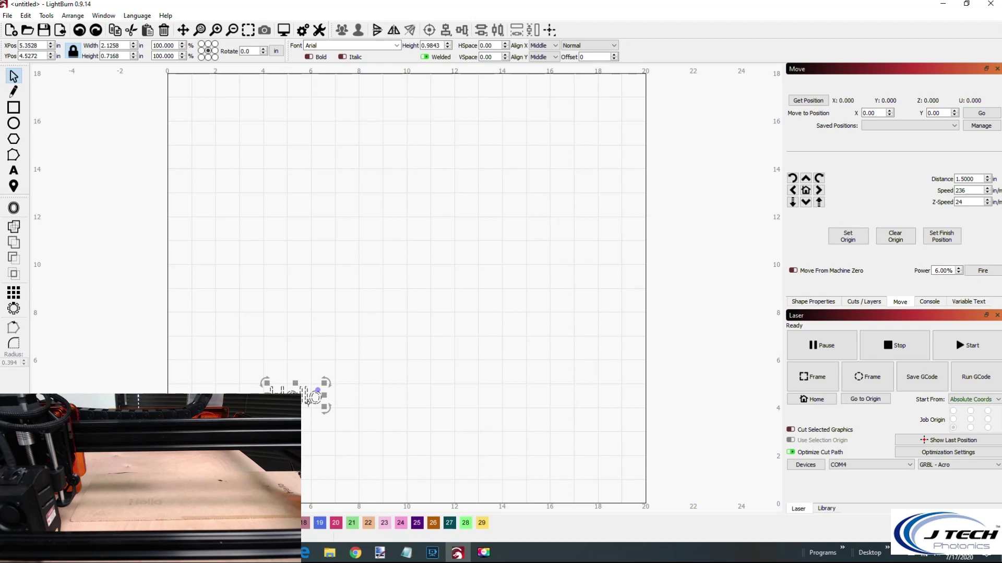
Move the "Hello" text about 1.2 in up the workspace, and frame it, returning the head to X 0, Y 0.
{"action": "left_click_drag", "start_coordinate": [296, 391], "coordinate": [297, 371]}
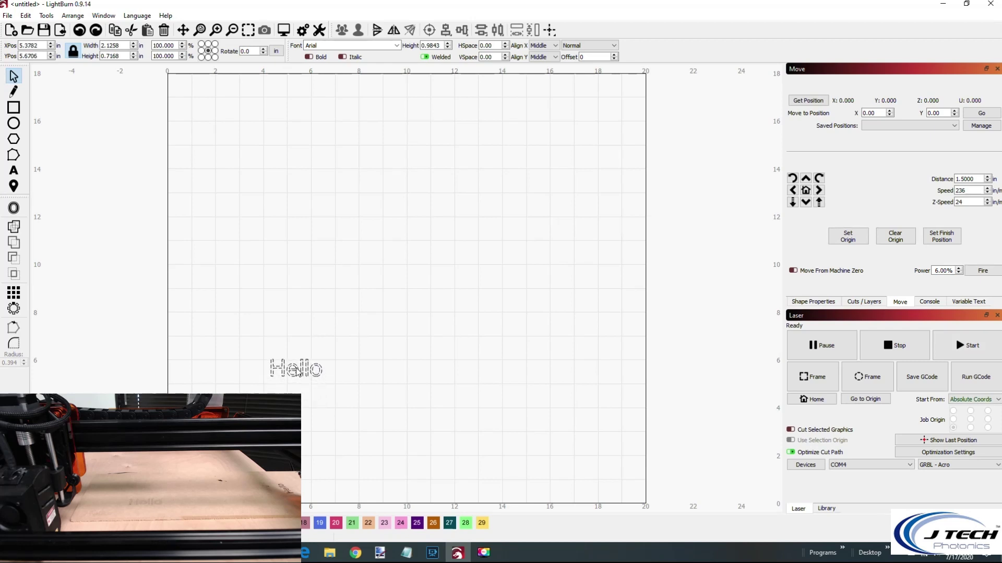
{"action": "left_click", "coordinate": [802, 385]}
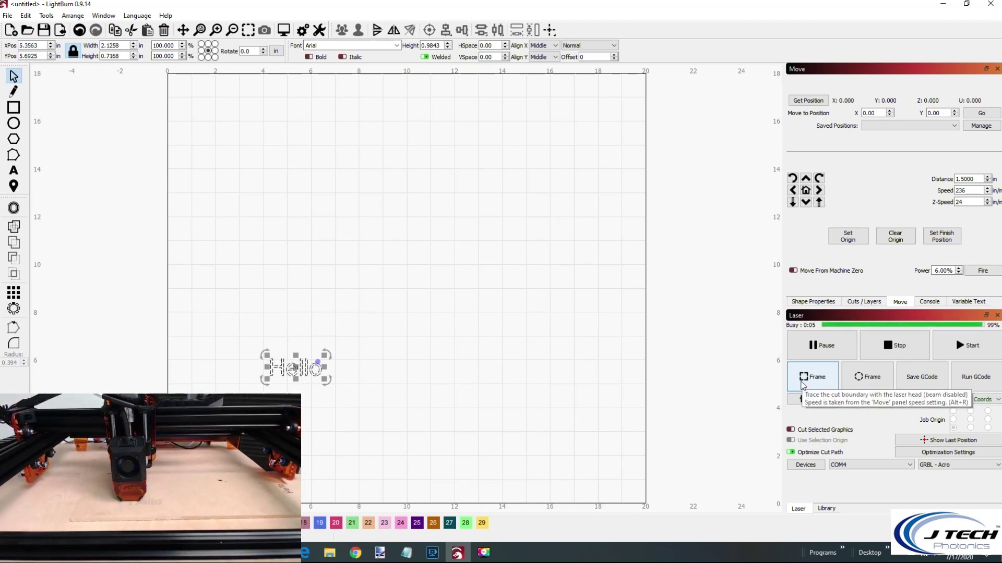
{"action": "left_click", "coordinate": [982, 113]}
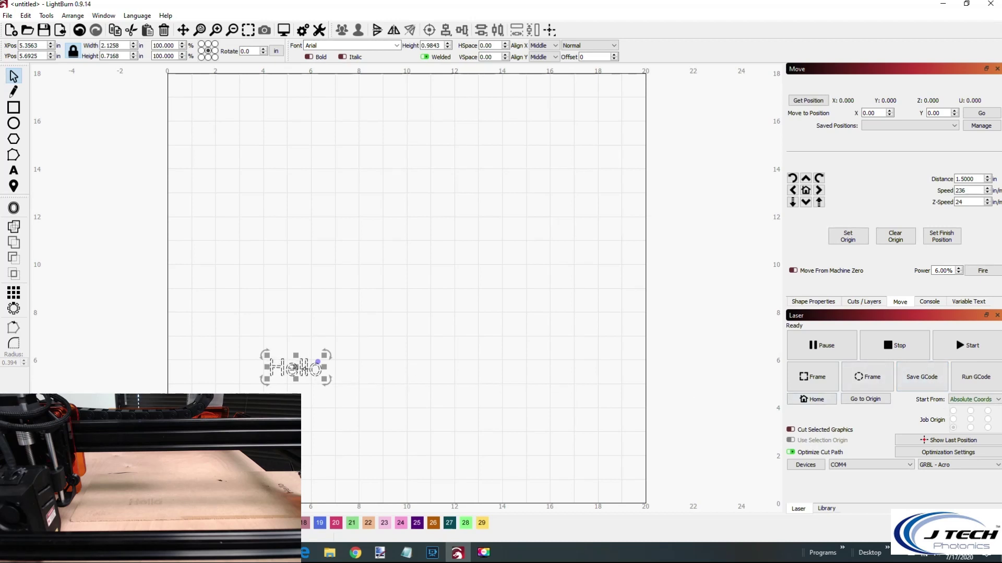
Set the job to start from User Origin instead of Absolute Coords.
{"action": "left_click", "coordinate": [997, 400]}
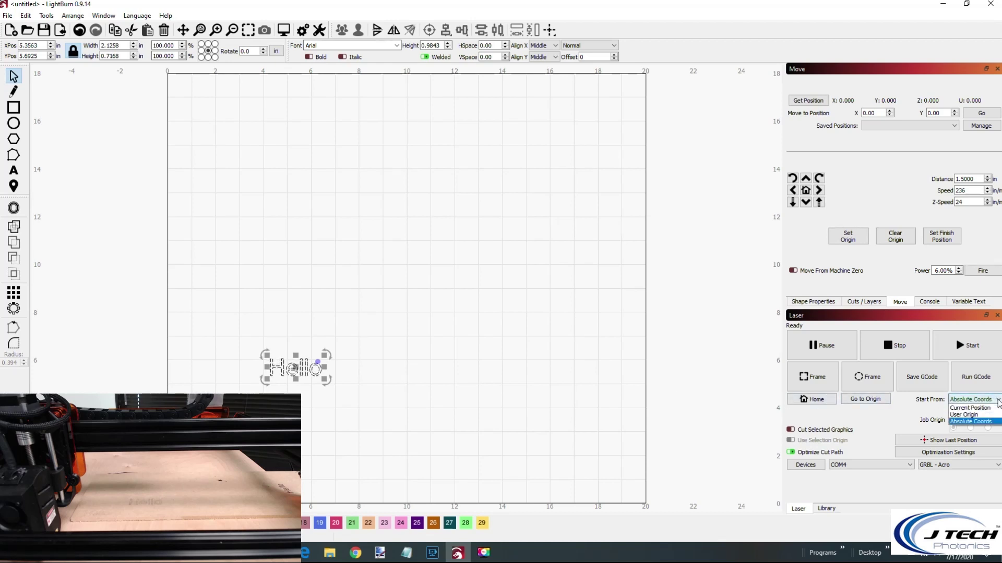
{"action": "left_click", "coordinate": [975, 422]}
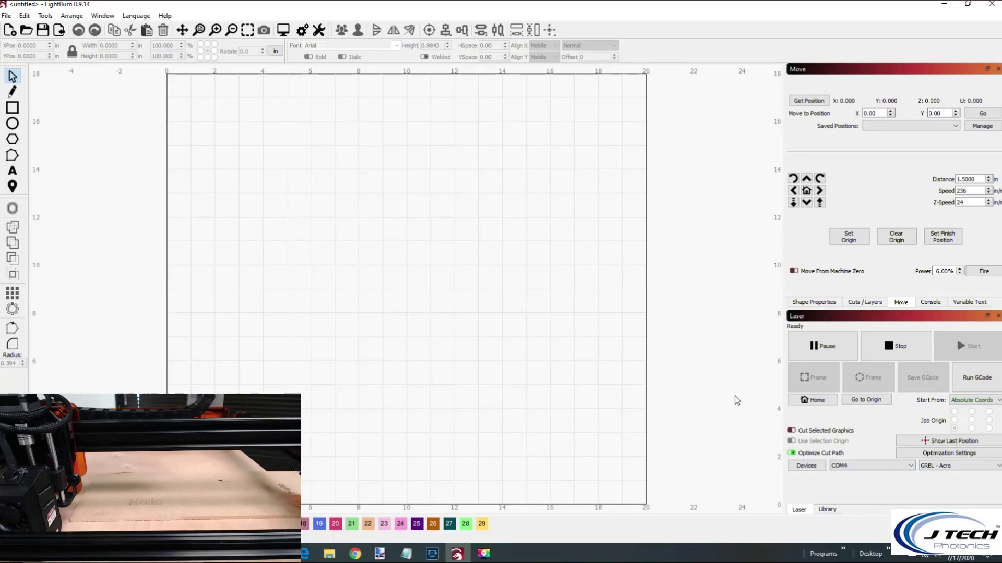
{"action": "left_click", "coordinate": [972, 400]}
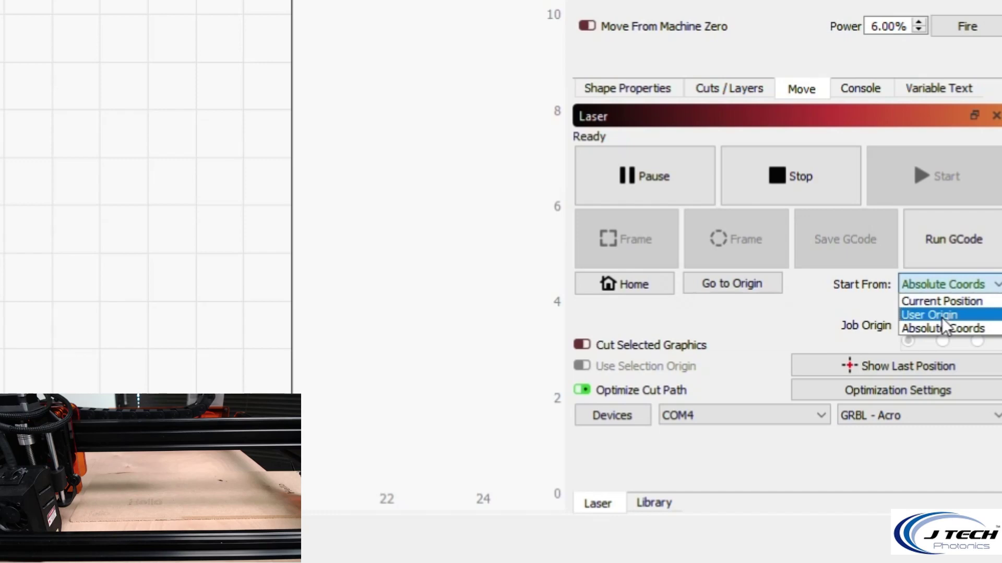
{"action": "left_click", "coordinate": [941, 318]}
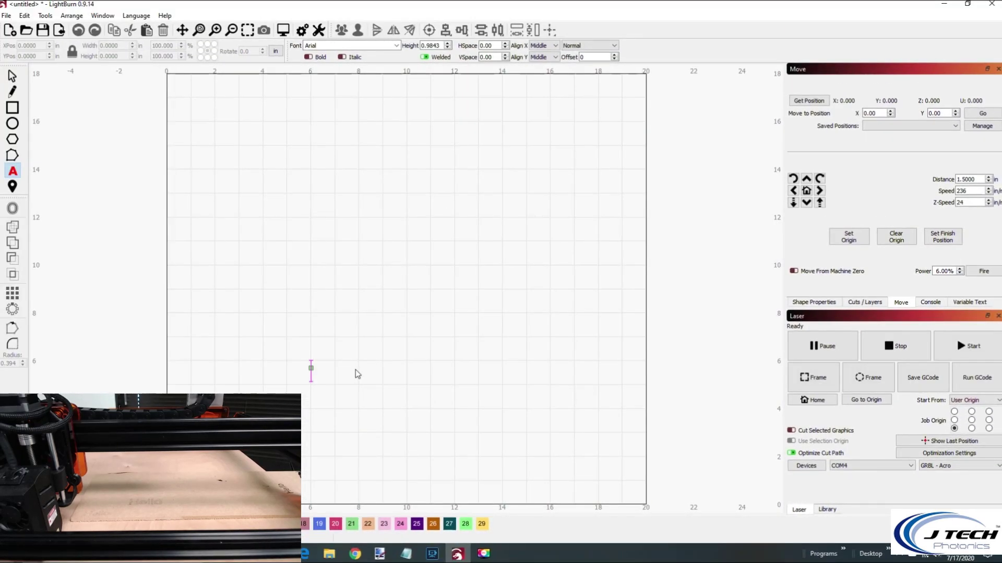
Add a "Hello" text in Arial and position it at about X 6.46, Y 5.82 in.
{"action": "type", "text": "Hello"}
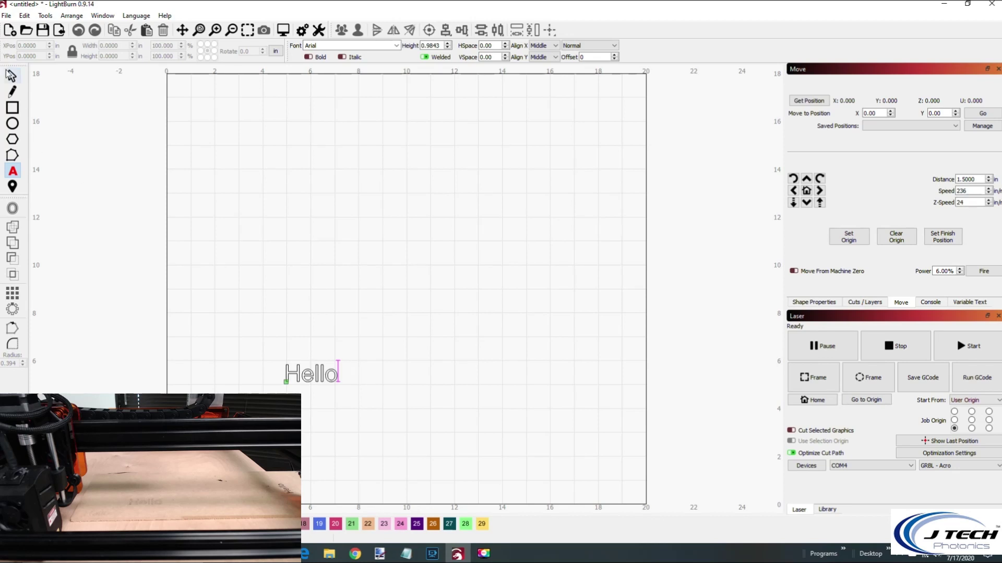
{"action": "left_click", "coordinate": [12, 76]}
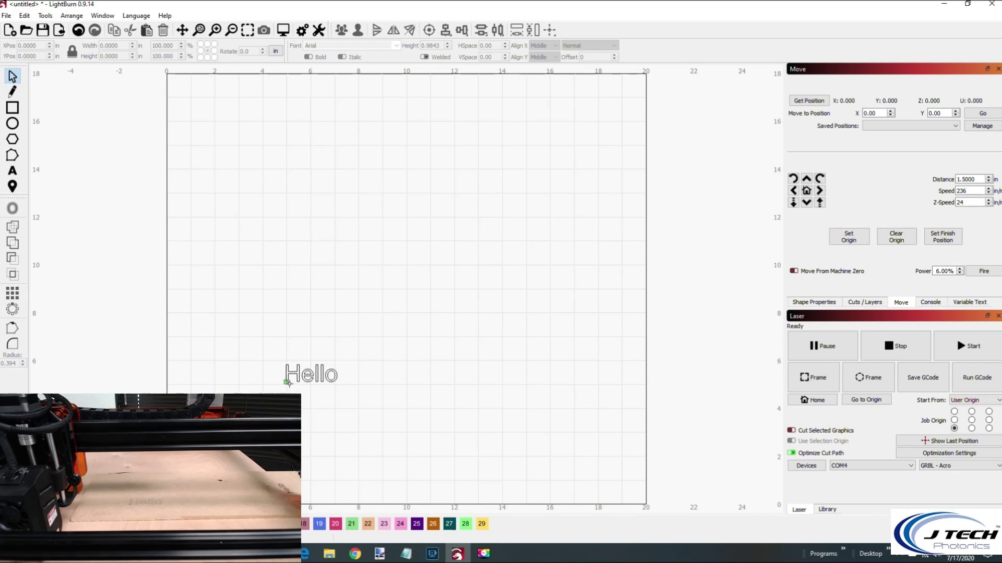
{"action": "left_click_drag", "start_coordinate": [302, 375], "coordinate": [308, 376]}
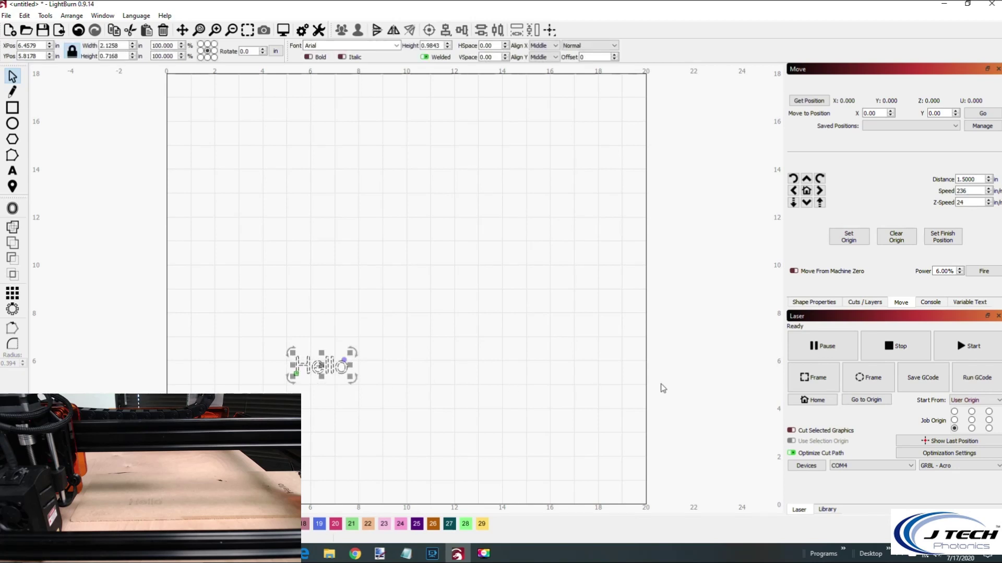
Jog the laser head in 1.5 in increments to X 4.5, Y 6, and frame the "Hello" text.
{"action": "left_click", "coordinate": [820, 191]}
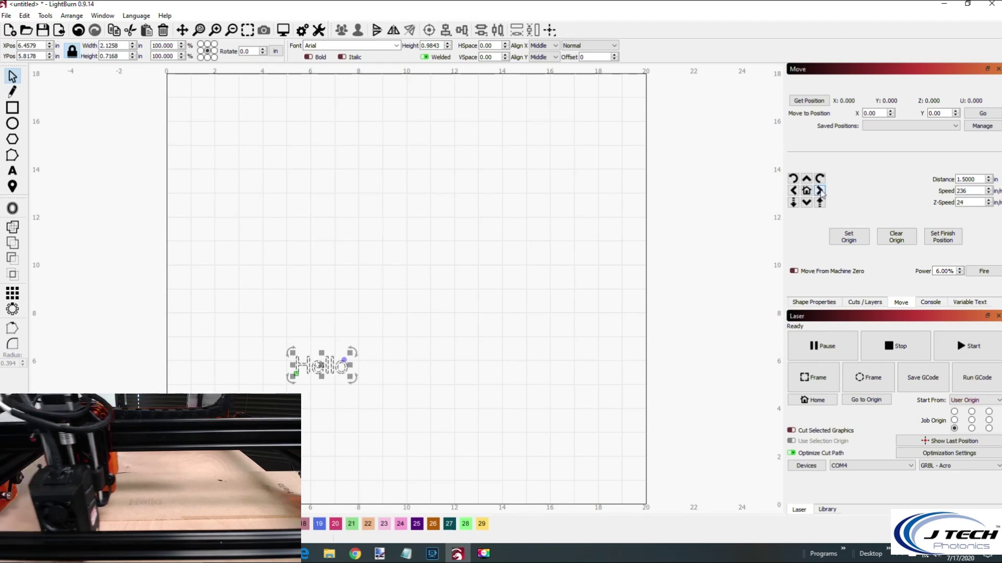
{"action": "left_click", "coordinate": [806, 179]}
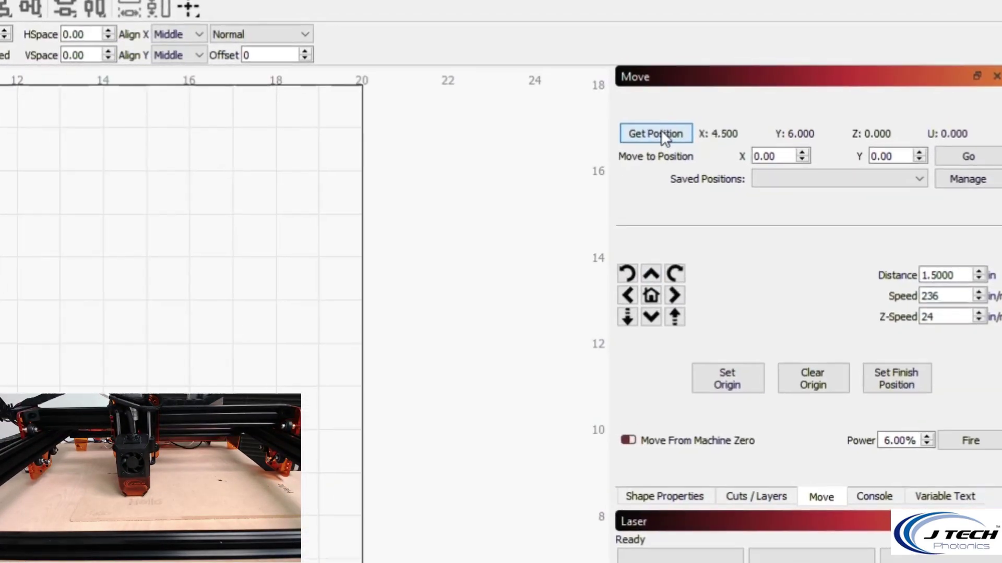
{"action": "left_click", "coordinate": [663, 133]}
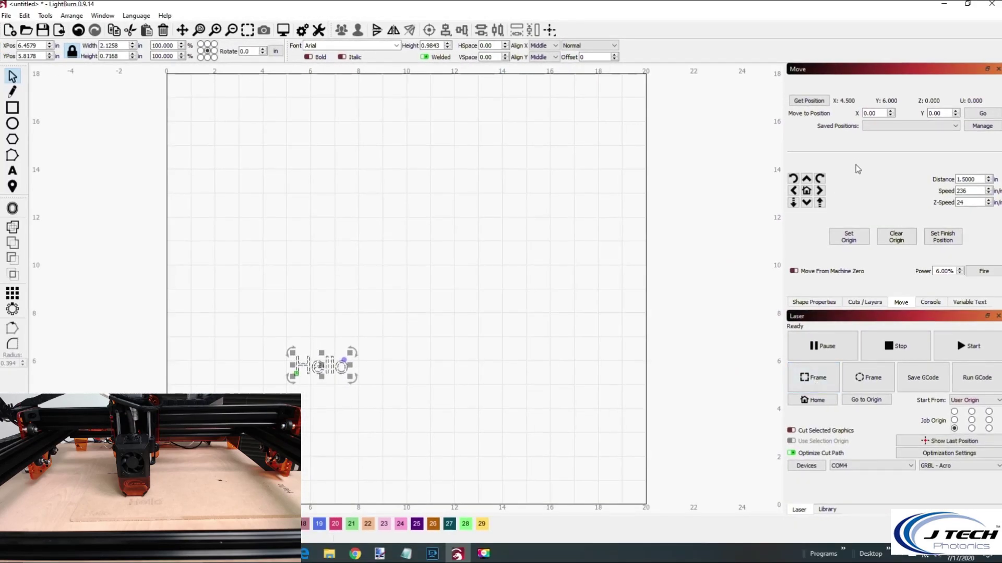
{"action": "left_click", "coordinate": [820, 378]}
List the controller's GRBL settings with the $$ console command and look through them.
{"action": "left_click", "coordinate": [929, 303]}
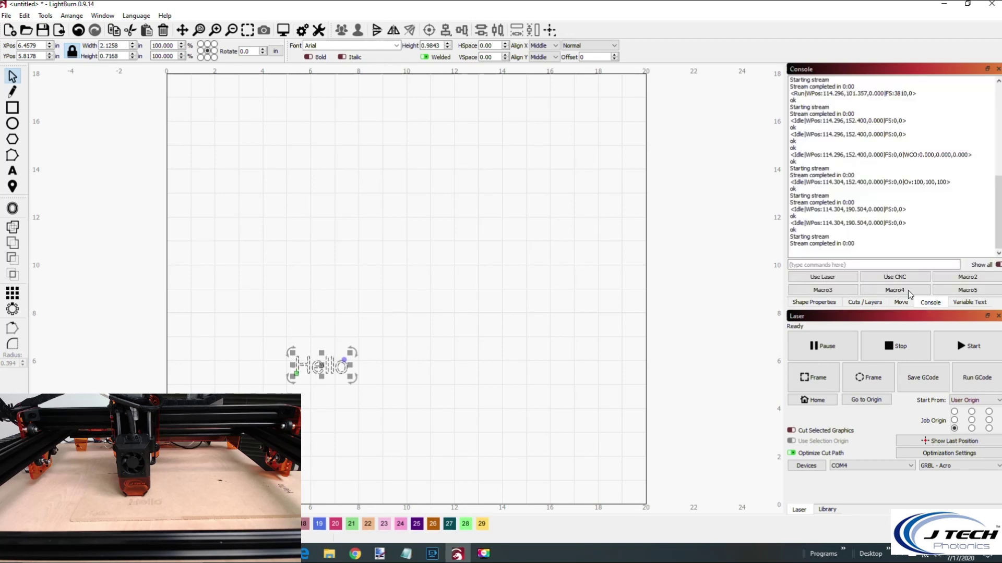
{"action": "left_click", "coordinate": [861, 265]}
{"action": "type", "text": "s"}
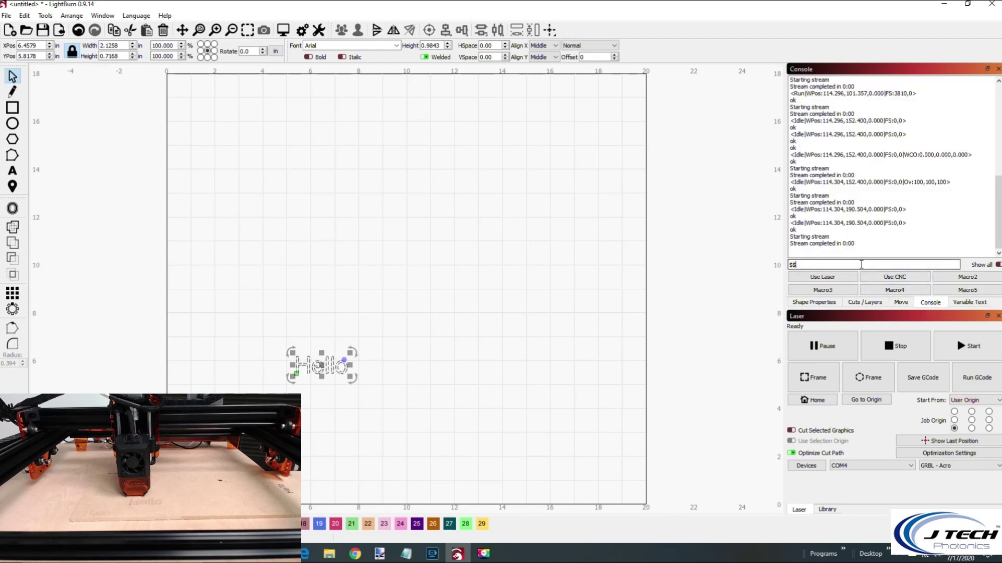
{"action": "type", "text": "$$"}
{"action": "key", "text": "Return"}
{"action": "scroll", "coordinate": [826, 160], "scroll_direction": "up", "scroll_amount": 2}
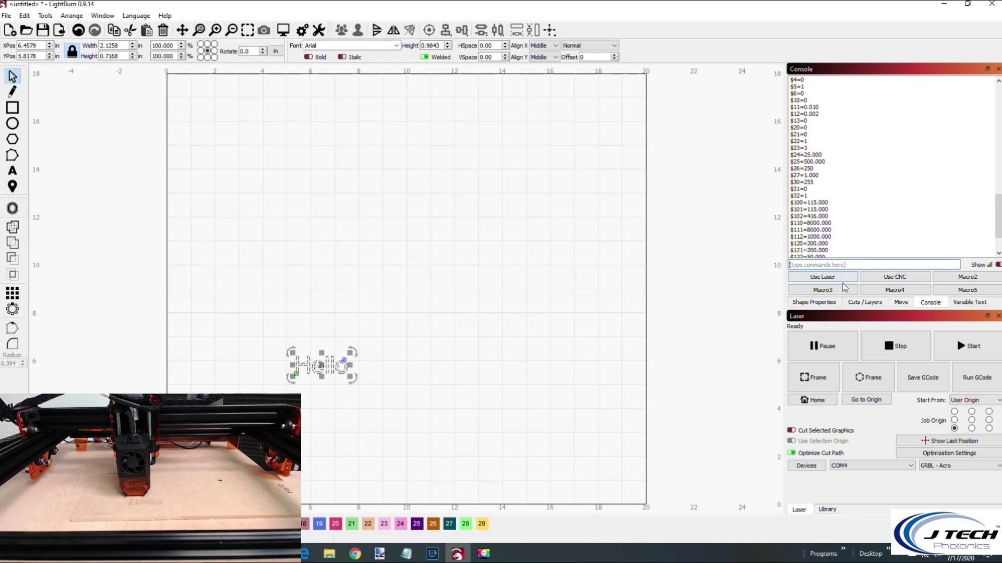
Frame the "Hello" text from the user origin and engrave it.
{"action": "left_click", "coordinate": [901, 302]}
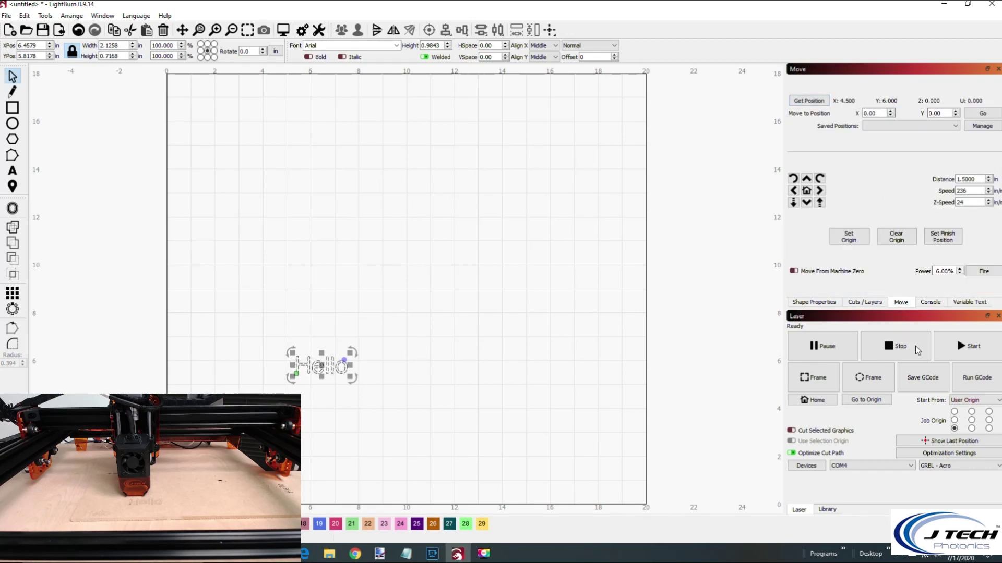
{"action": "left_click", "coordinate": [816, 374]}
{"action": "left_click", "coordinate": [821, 386]}
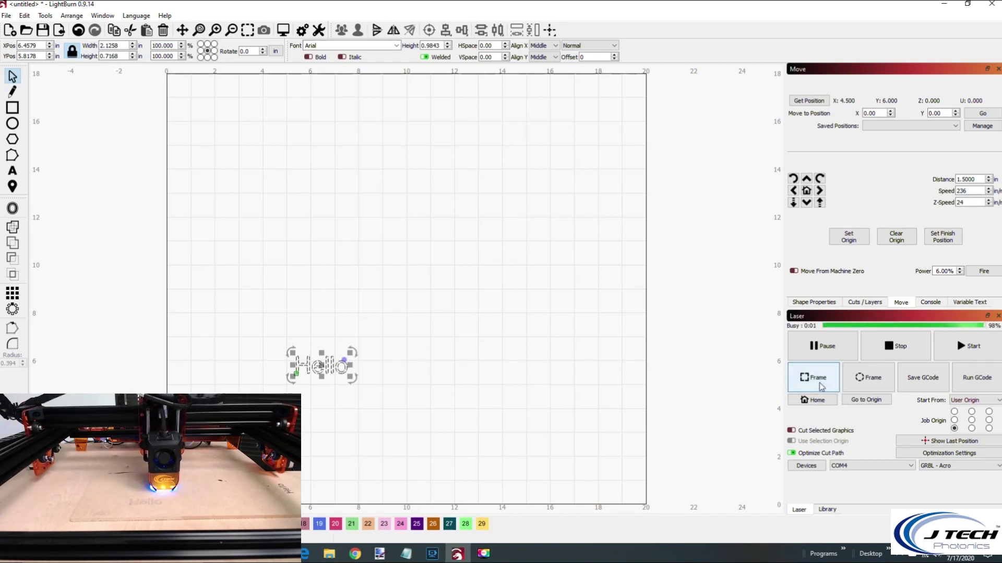
{"action": "left_click", "coordinate": [971, 348]}
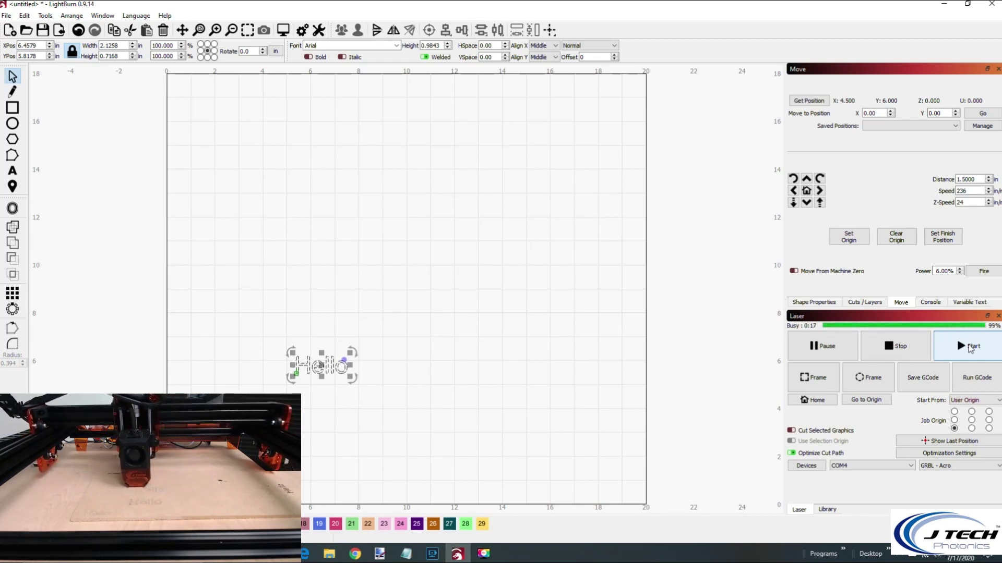
Jog the laser head 1.5 in in the negative X direction and start engraving the "Hello" text again from the user origin.
{"action": "left_click", "coordinate": [793, 191]}
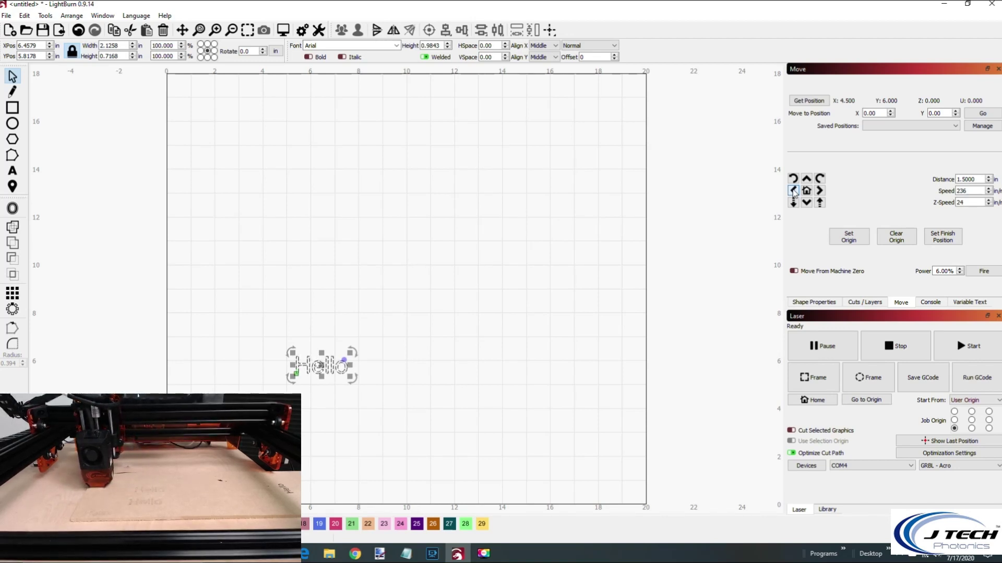
{"action": "left_click", "coordinate": [959, 353]}
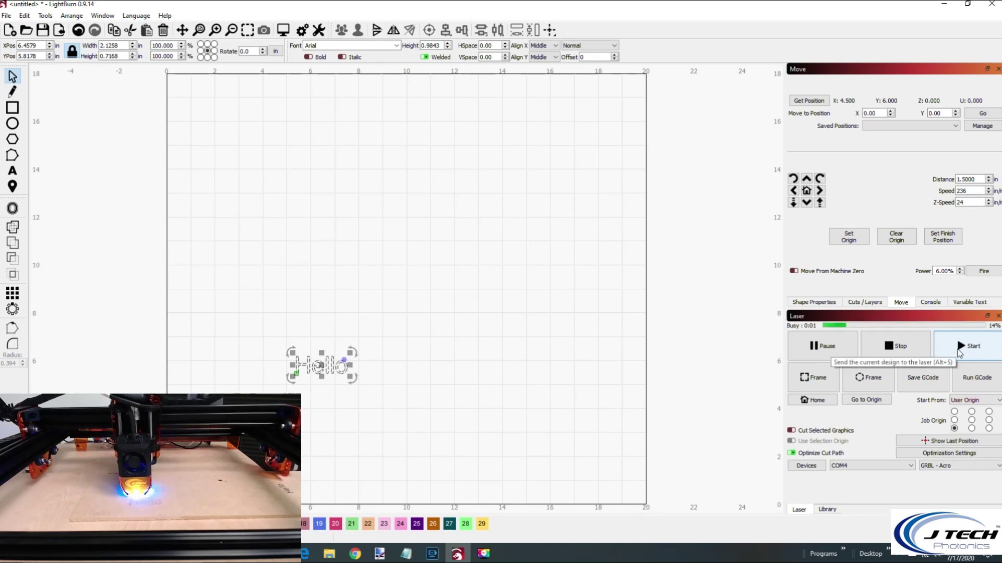